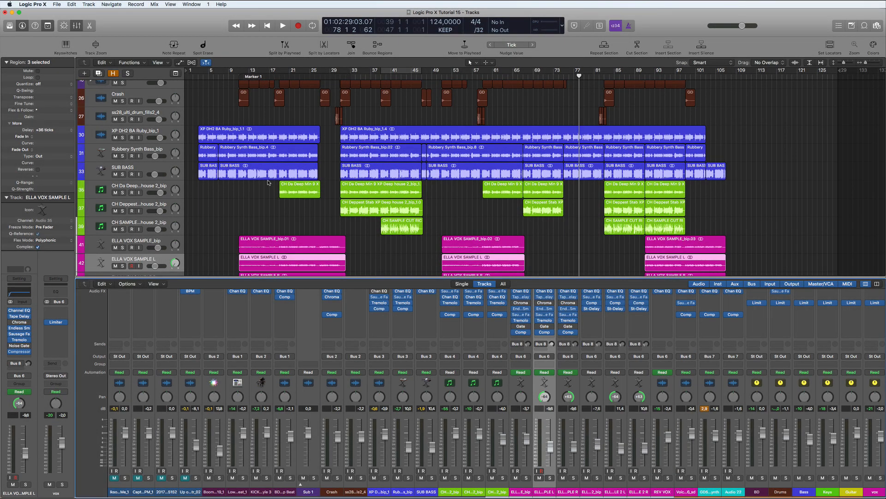
Step: Select the ELLA VOX SAMPLE R track and check its region delay
scroll(268, 183, down, 3)
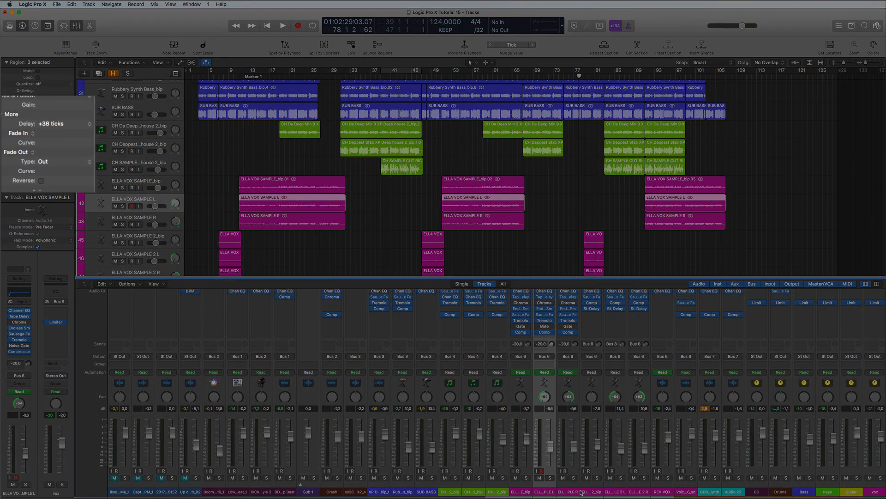
click(93, 224)
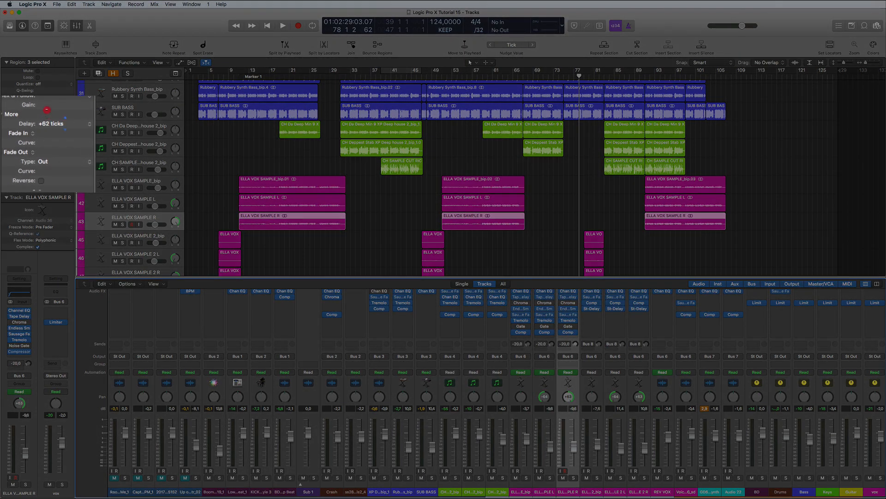
drag(46, 112, 46, 109)
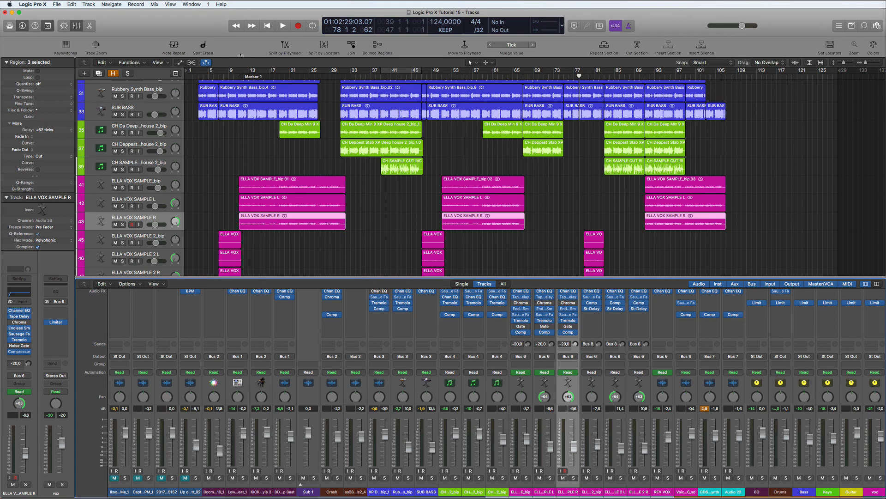
Step: Set the cycle range to bars 11–114, start playback and audition the ELLA VOX SAMPLE_bip track in solo
drag(240, 71, 762, 71)
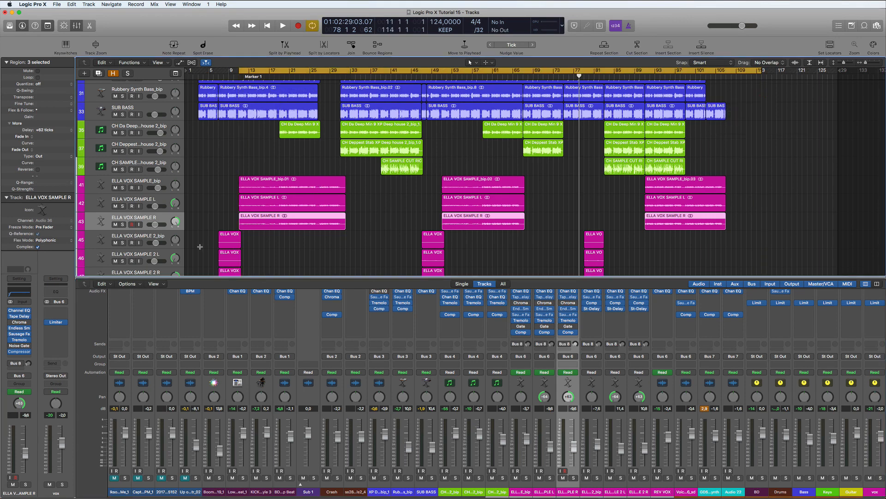
click(146, 181)
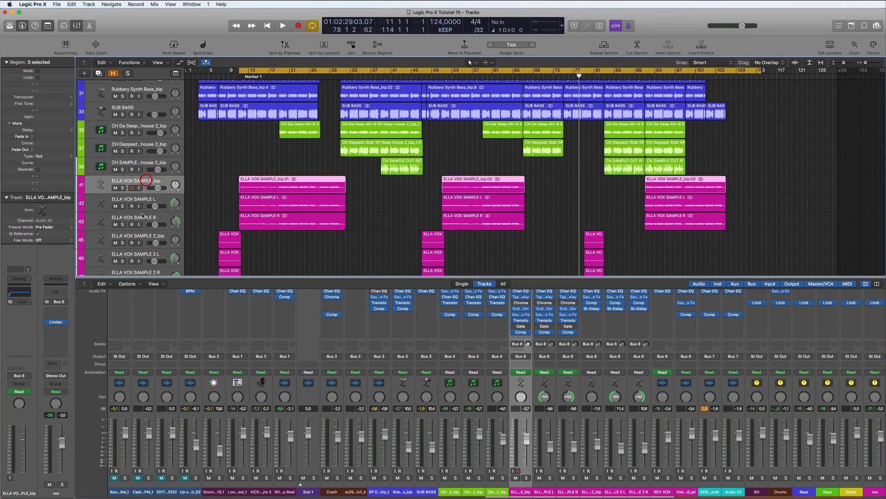
key(space)
click(122, 188)
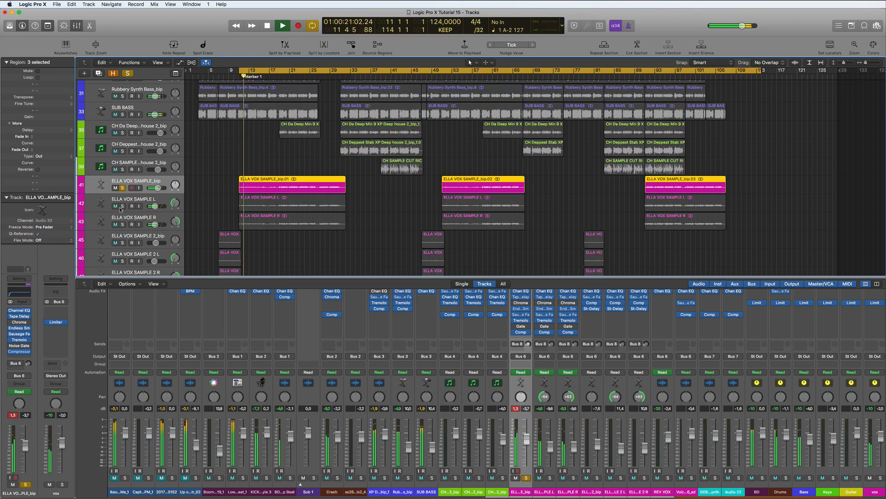
click(123, 188)
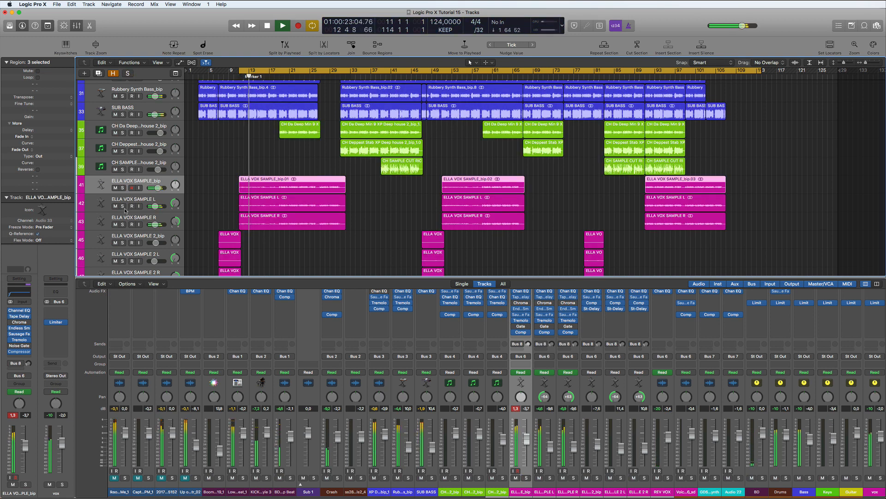
Step: Solo the ELLA VOX SAMPLE L and R tracks and set their region delays to +44 ticks for L and +72 ticks for R
click(122, 205)
click(122, 224)
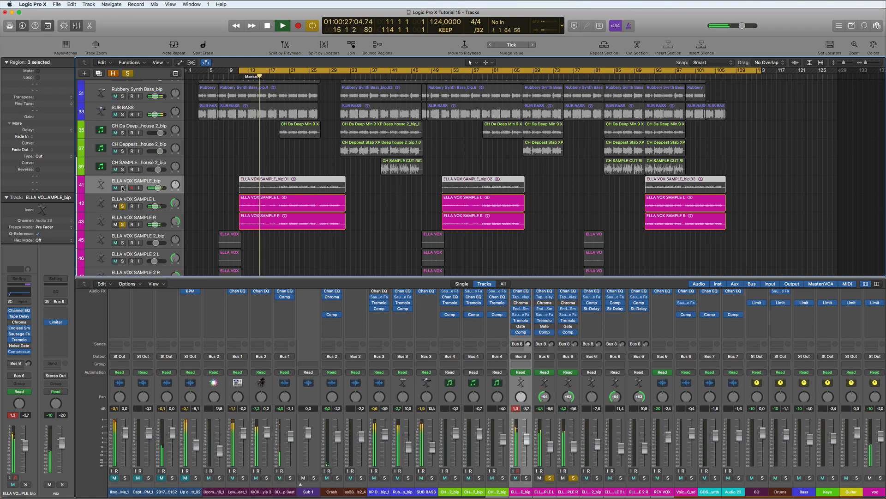
click(133, 215)
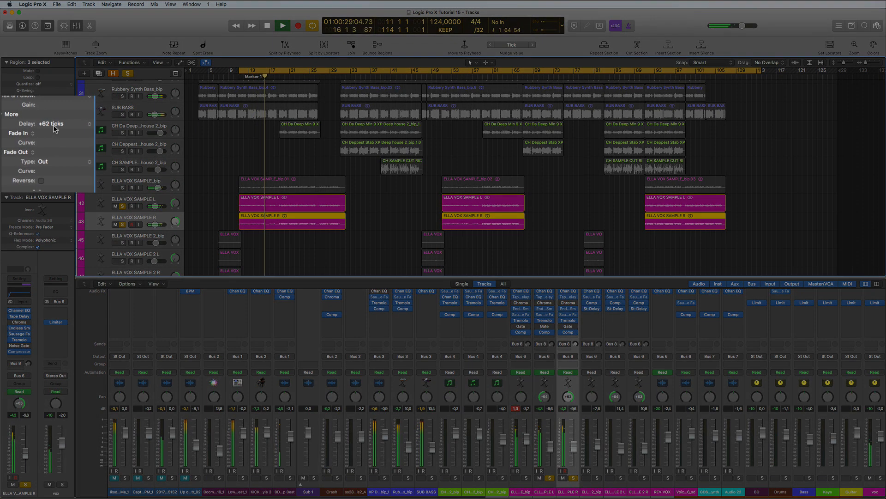
drag(46, 129, 44, 114)
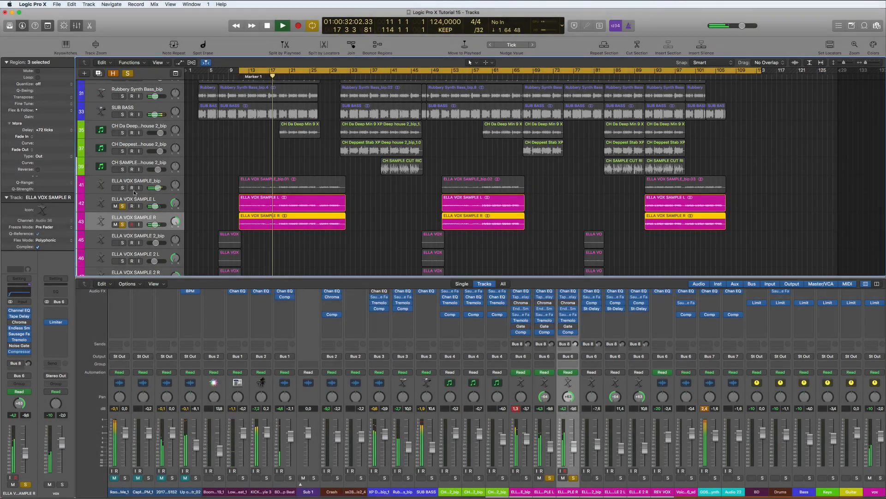
click(133, 199)
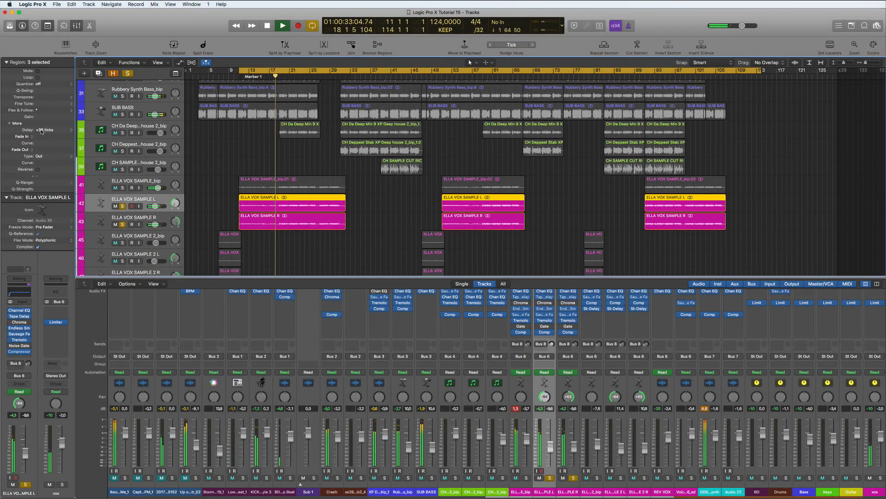
drag(41, 129, 42, 122)
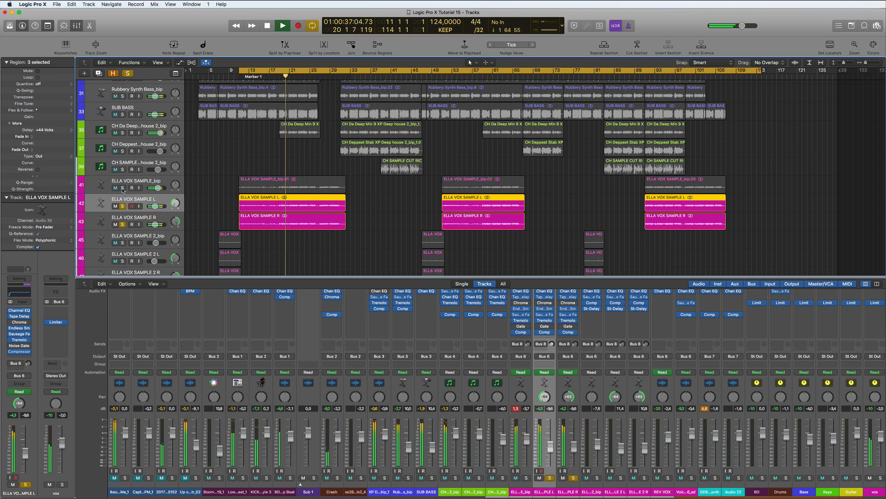
Step: Add the ELLA VOX SAMPLE_bip track to the soloed L and R pair, then unsolo all three
click(122, 187)
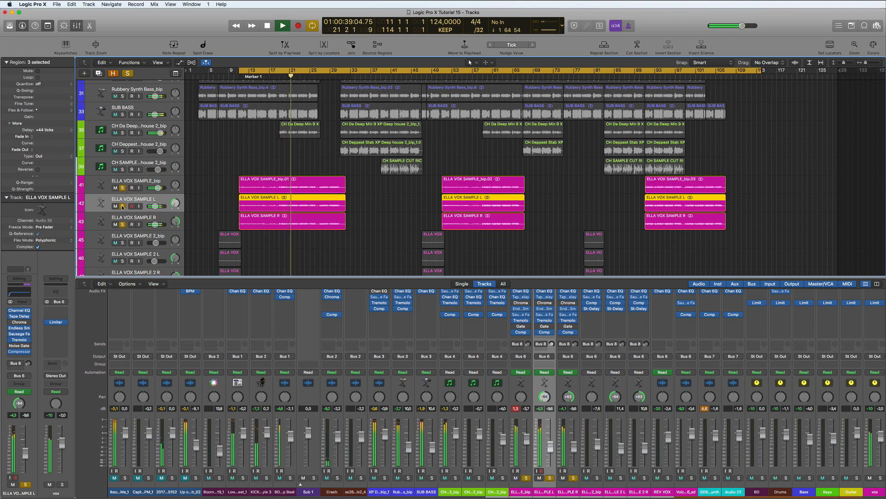
click(122, 206)
click(122, 187)
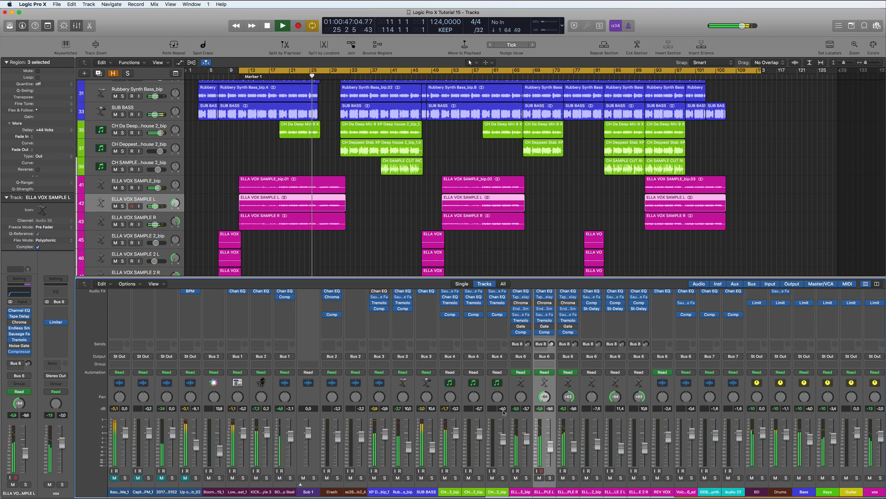
Step: Listen to the vocal layers in the full mix, select the ELLA VOX SAMPLE R track and stop playback
scroll(277, 159, down, 1)
scroll(277, 159, down, 4)
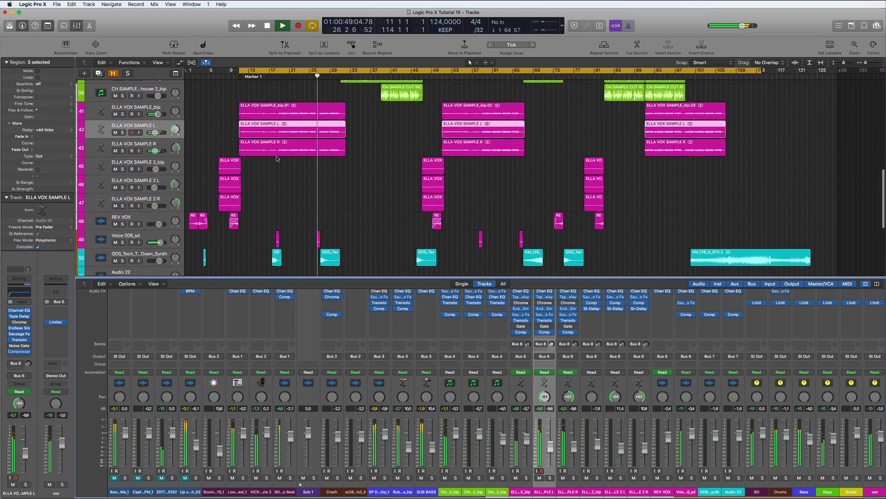
scroll(278, 159, up, 6)
scroll(277, 158, down, 10)
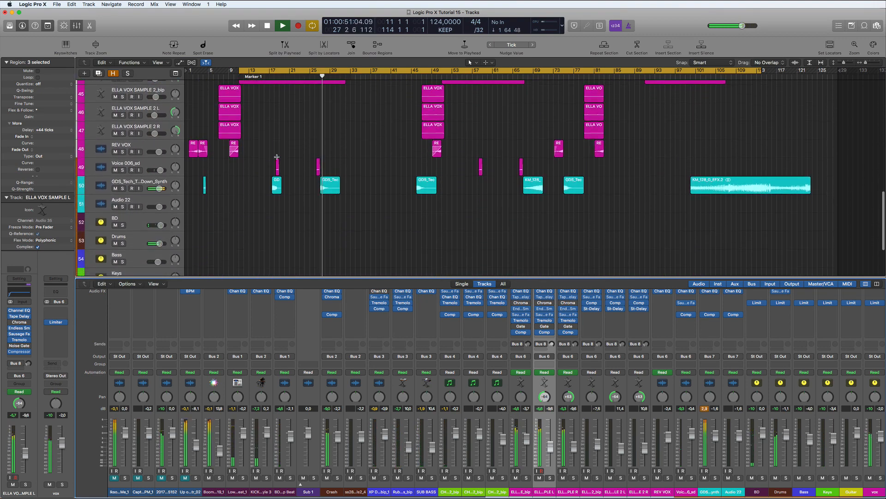
scroll(277, 157, up, 7)
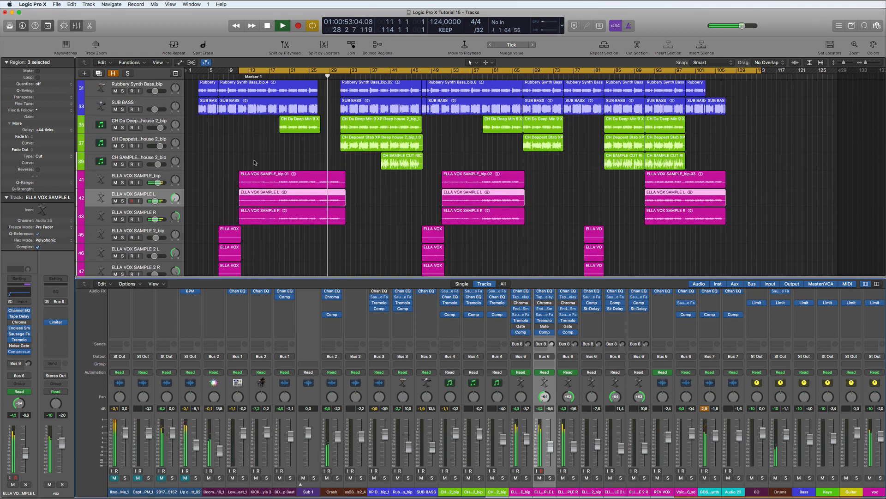
key(Down)
key(space)
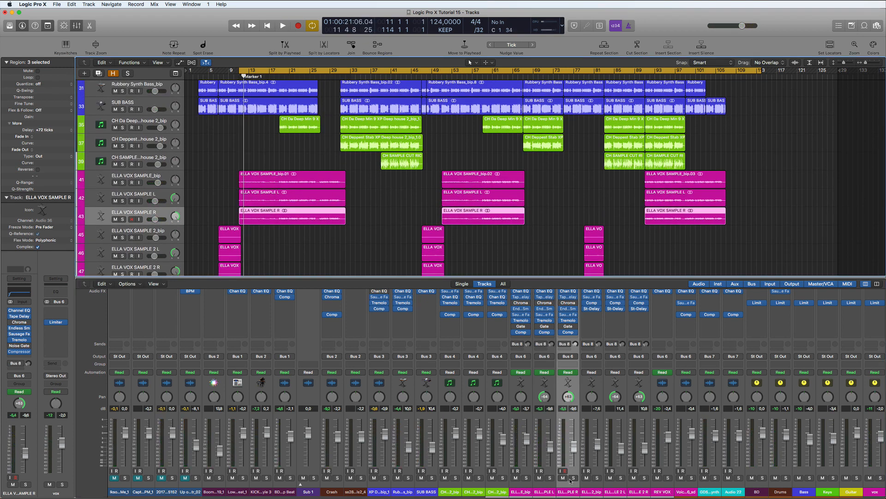
Step: Select the ELLA VOX SAMPLE 2_bip track, set the cycle range to bars 7–95 and start playback
click(597, 492)
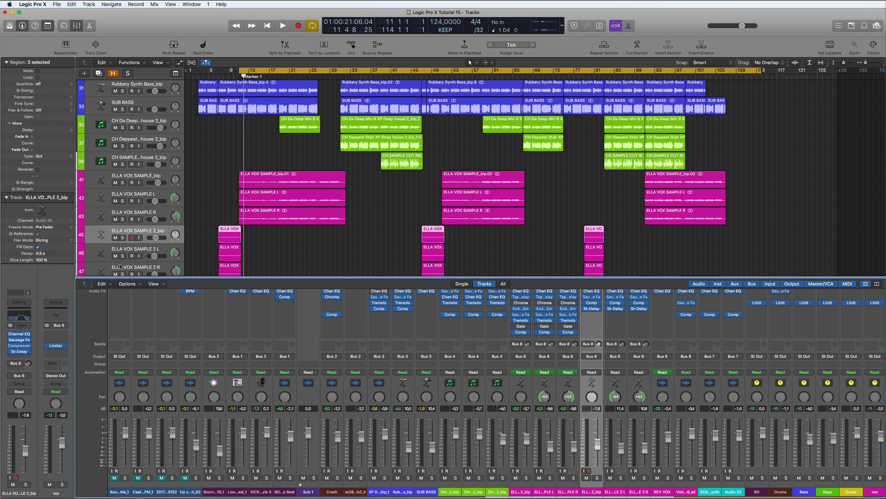
scroll(150, 242, down, 3)
drag(221, 71, 666, 115)
key(space)
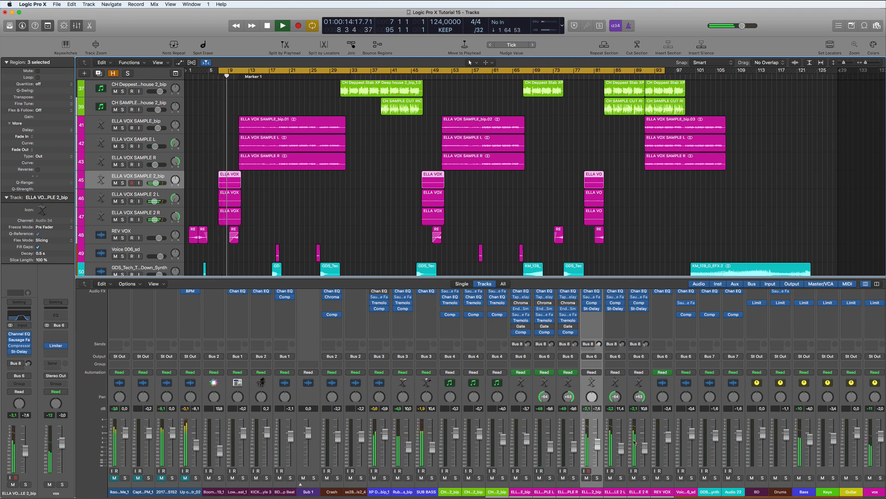
Step: Compare the ELLA VOX SAMPLE 2 vocal with its L and R tracks muted and unmuted, then stop playback
click(610, 479)
click(634, 479)
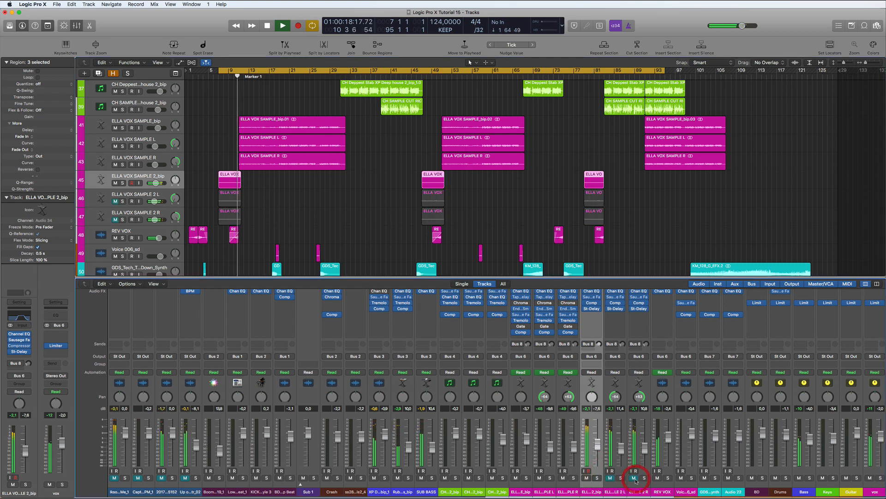
key(Return)
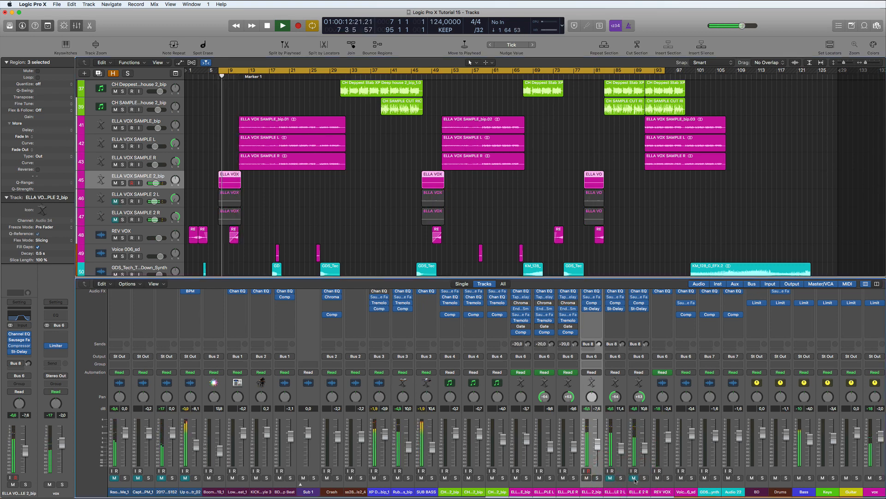
click(633, 478)
click(609, 478)
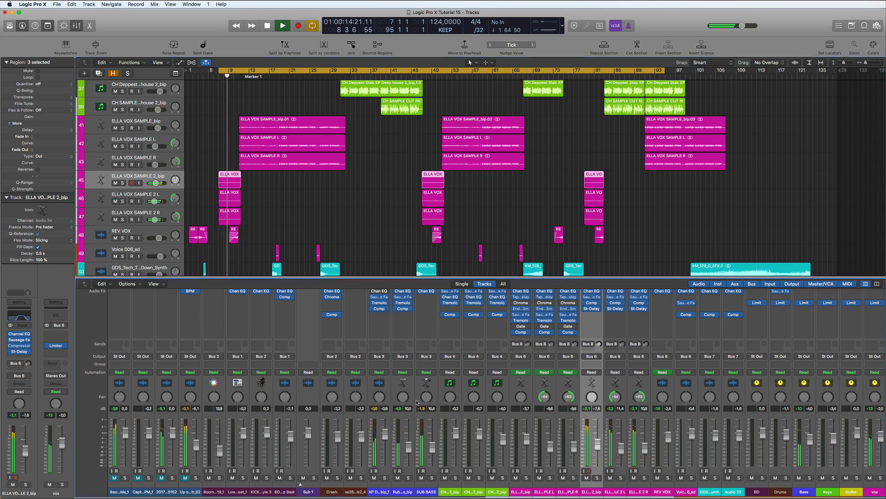
key(space)
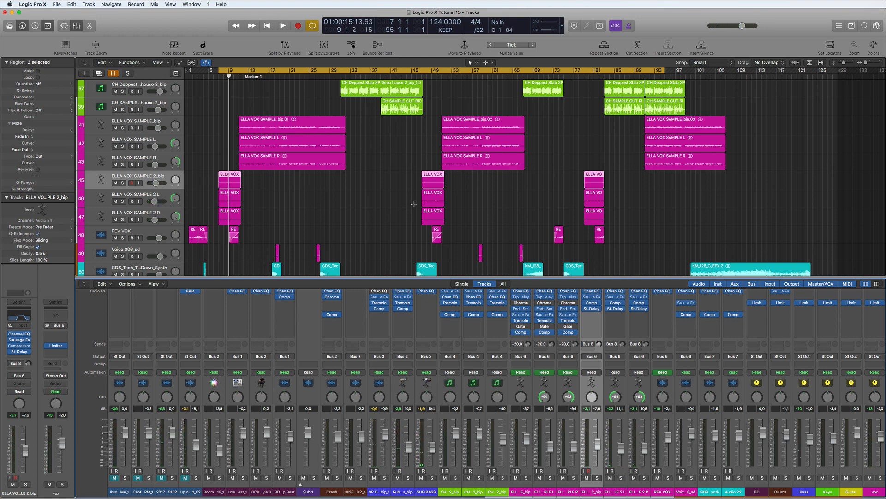
Step: Select the ELLA VOX SAMPLE_bip track, set the cycle range to bars 12–21 and play back its first region
scroll(413, 204, up, 15)
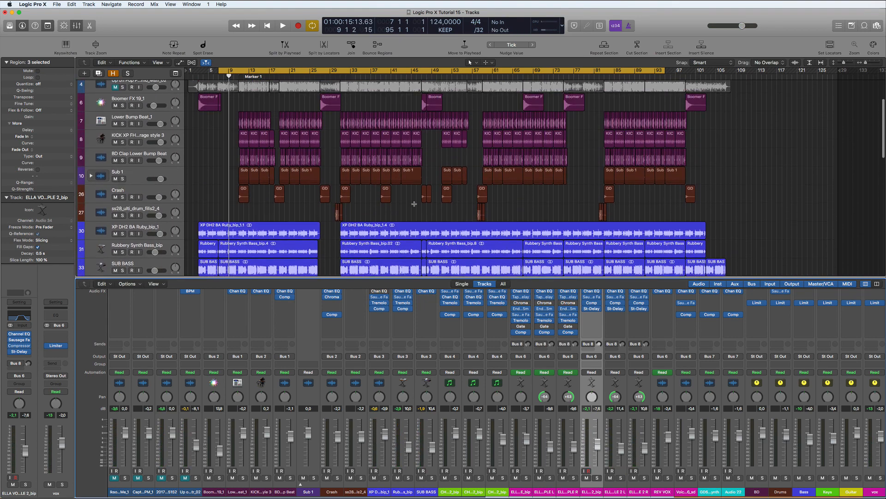
scroll(414, 204, down, 3)
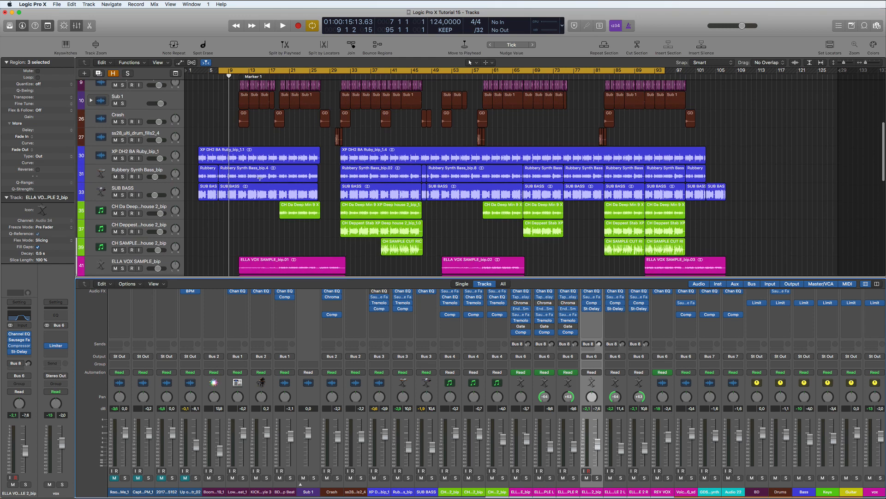
scroll(260, 177, down, 3)
click(147, 180)
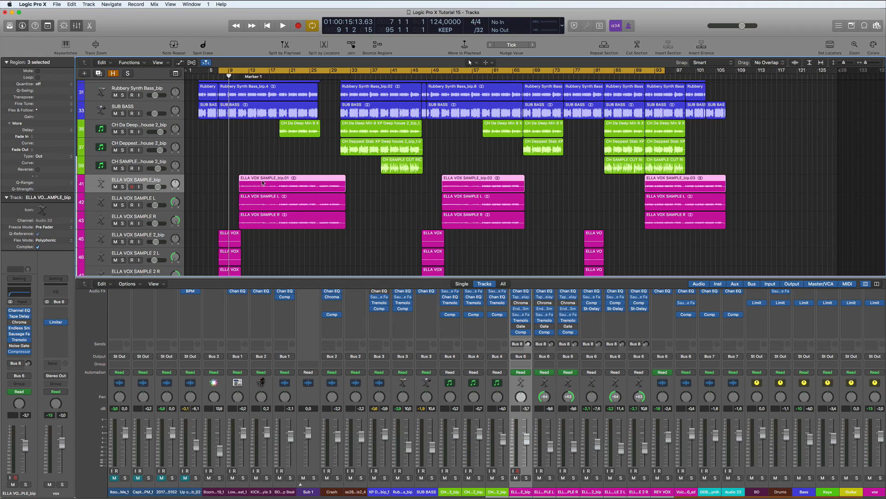
scroll(262, 182, up, 5)
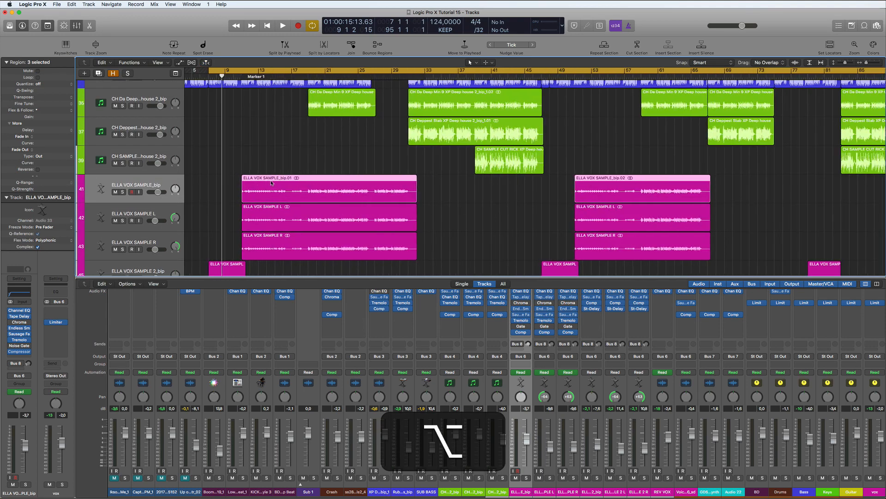
scroll(271, 183, up, 2)
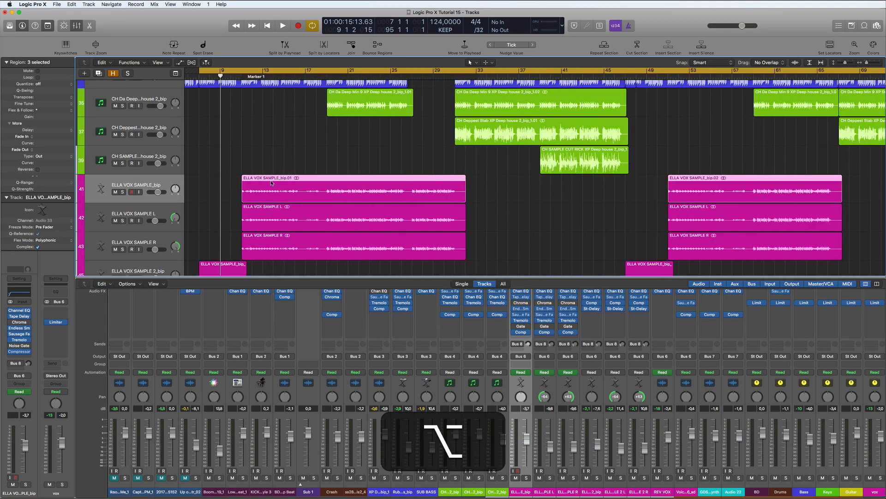
click(261, 72)
click(262, 72)
scroll(296, 138, down, 4)
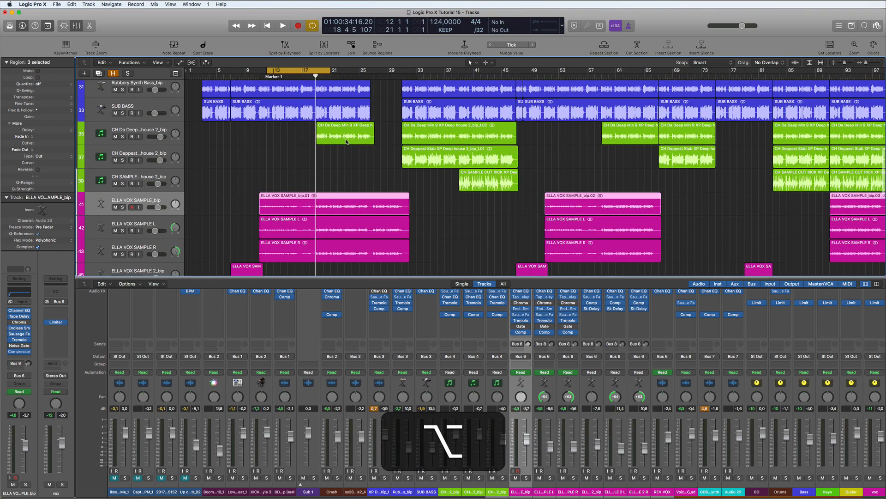
Step: Set the cycle range to bars 39–47 and insert a Direction Mixer on the CH Da Deep Min 9 XP Deep house 2_bip track
click(146, 145)
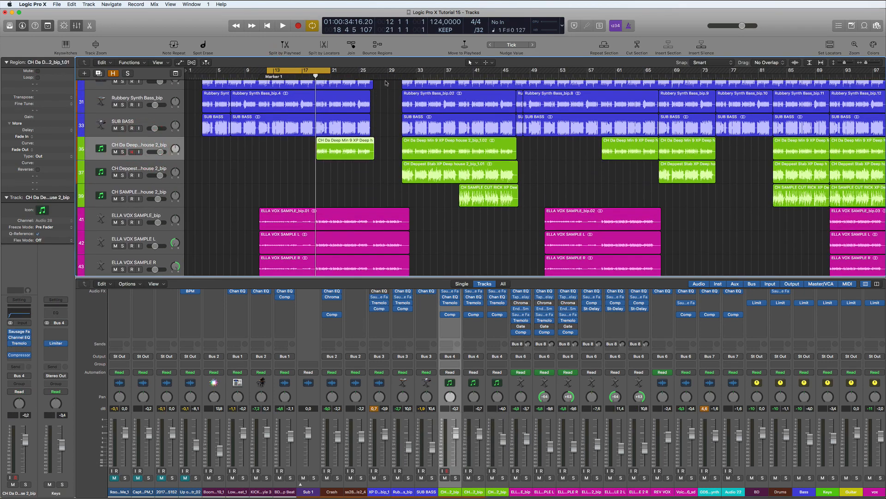
drag(460, 72, 515, 81)
click(450, 308)
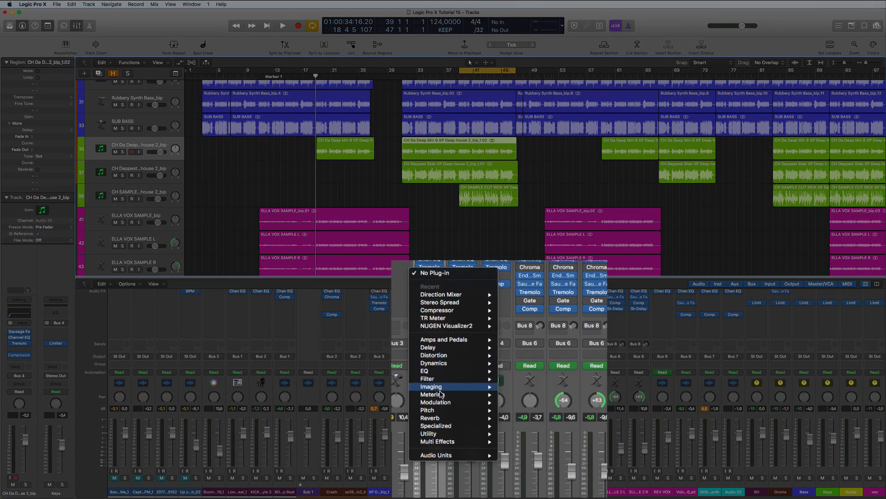
mouse_move(441, 390)
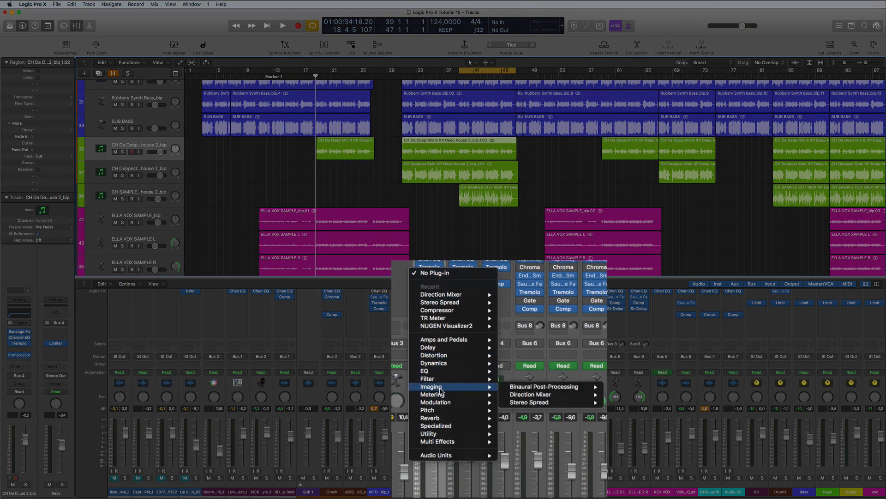
click(587, 394)
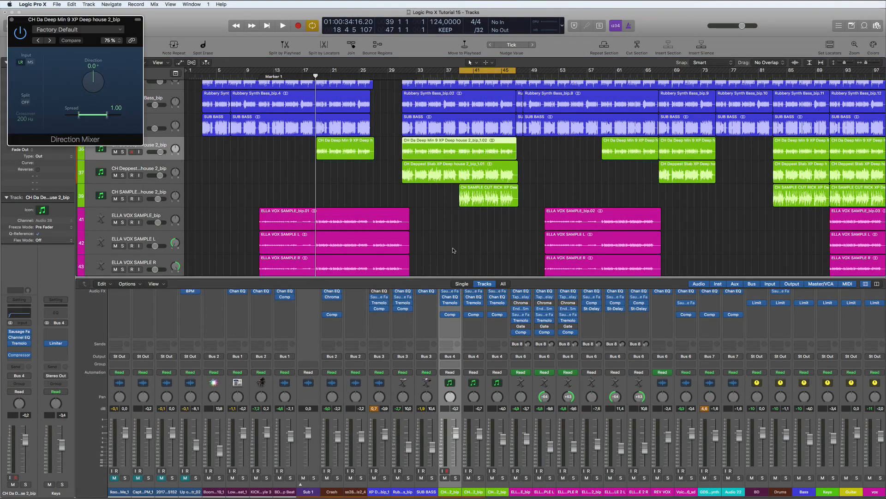
scroll(213, 178, up, 3)
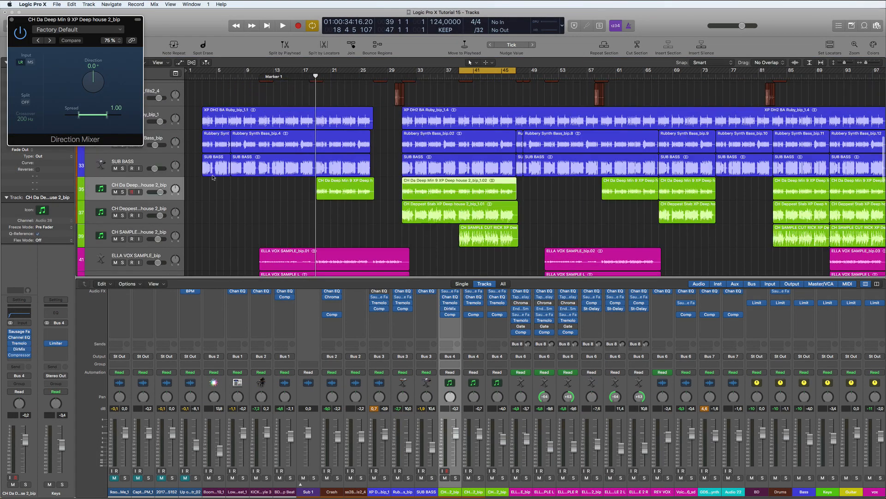
Step: Solo the CH Da Deep Min 9 XP Deep house 2_bip track and narrow its Direction Mixer spread to 0.66 during playback
click(454, 478)
key(space)
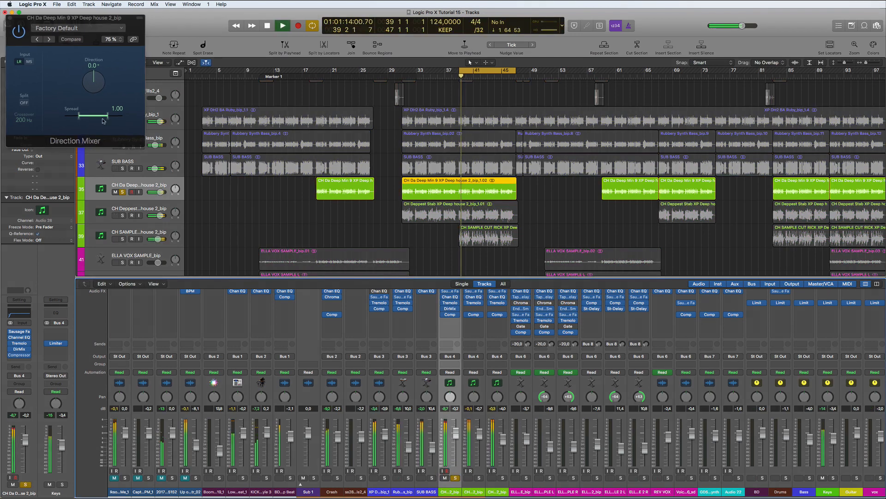
drag(106, 114, 97, 115)
mouse_move(136, 147)
mouse_down()
mouse_move(166, 152)
mouse_move(143, 150)
mouse_up()
key(space)
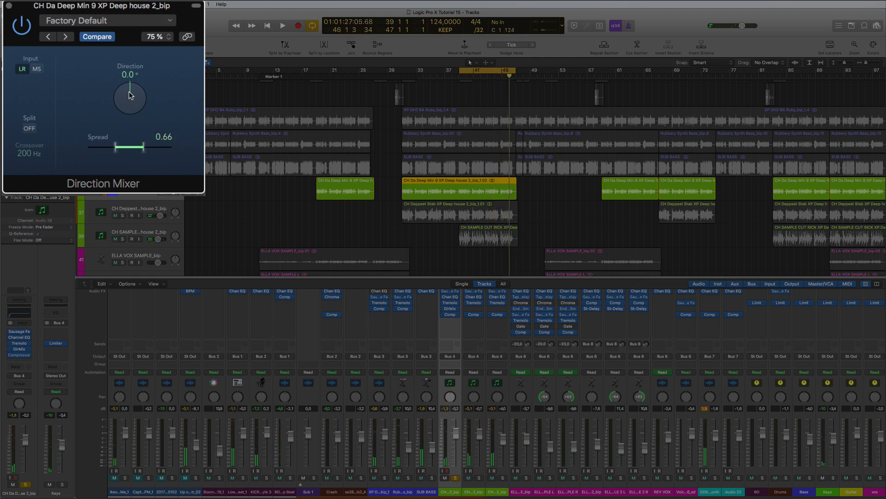
Step: Try out the Direction control of the Direction Mixer during playback, then stop and unsolo the track
key(space)
mouse_move(124, 99)
mouse_down()
mouse_move(117, 128)
mouse_move(122, 93)
mouse_up()
key(space)
click(455, 478)
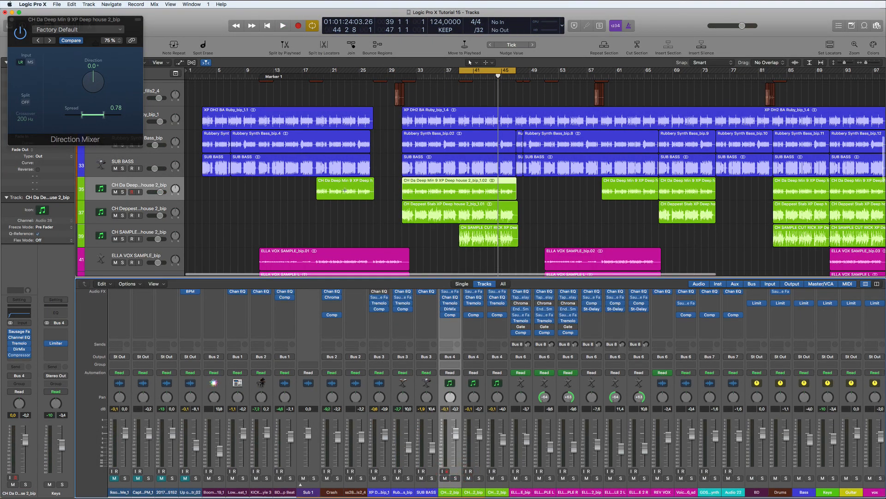
Step: Insert a Direction Mixer on the CH Deppest Stab and CH SAMPLE CUT RICK tracks and close the open plug-in windows
key(Down)
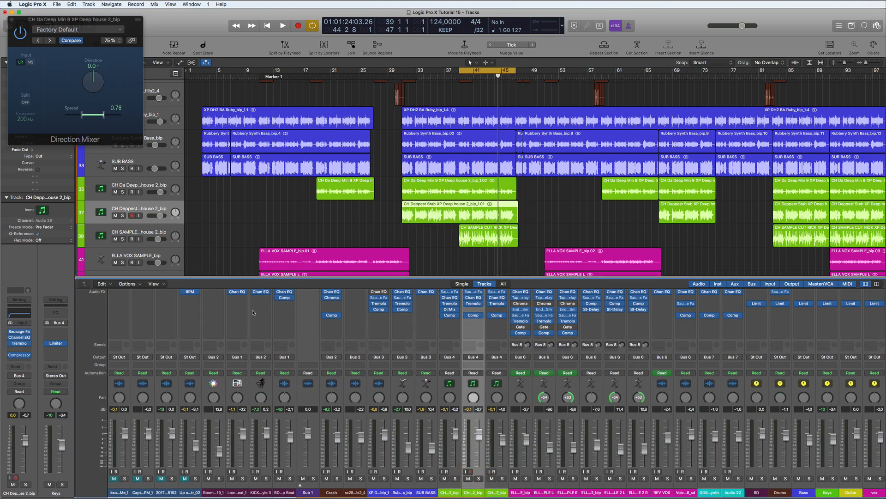
key(s)
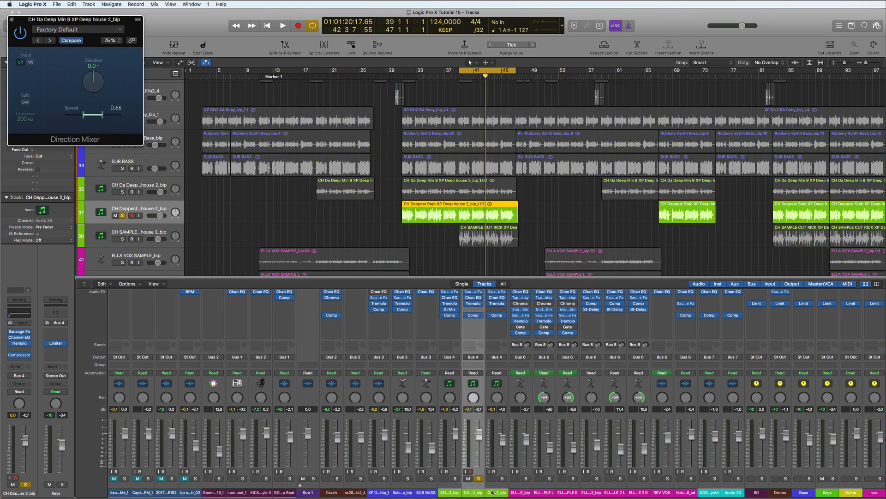
key(s)
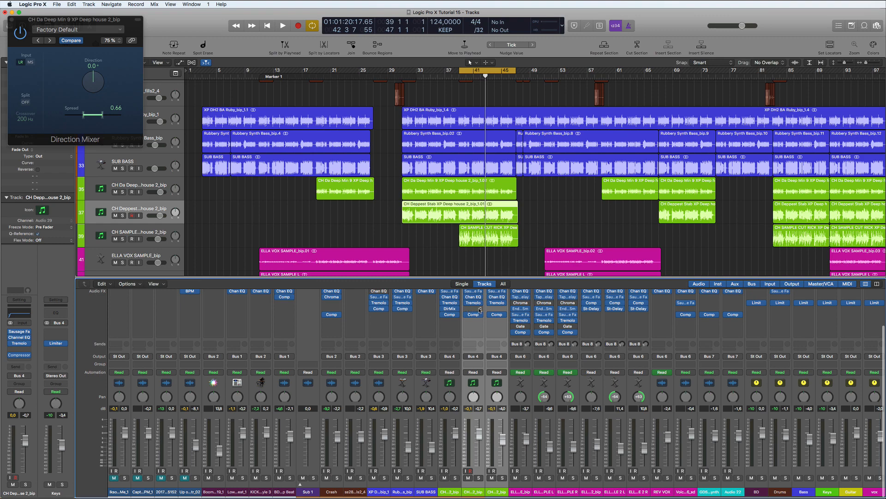
click(473, 321)
mouse_move(451, 399)
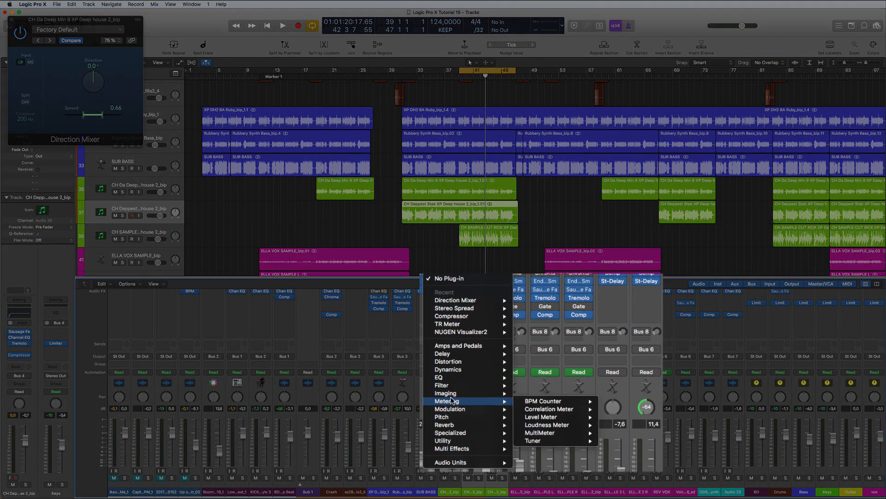
click(631, 401)
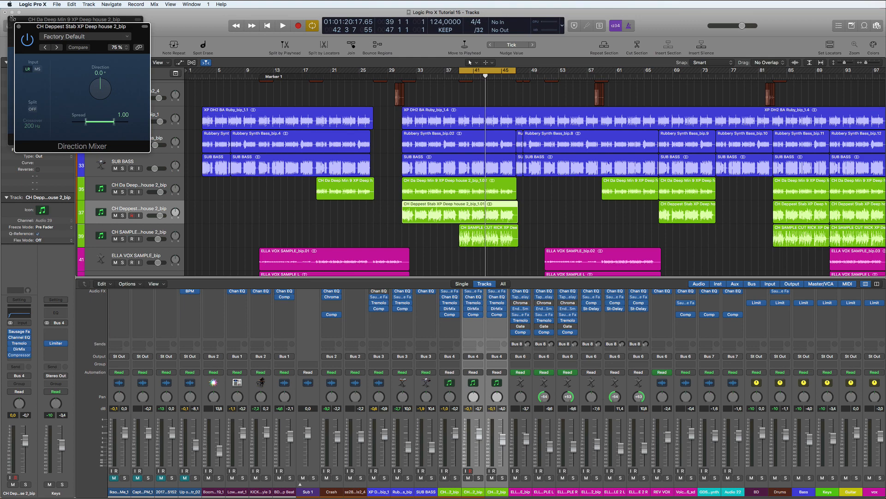
click(19, 27)
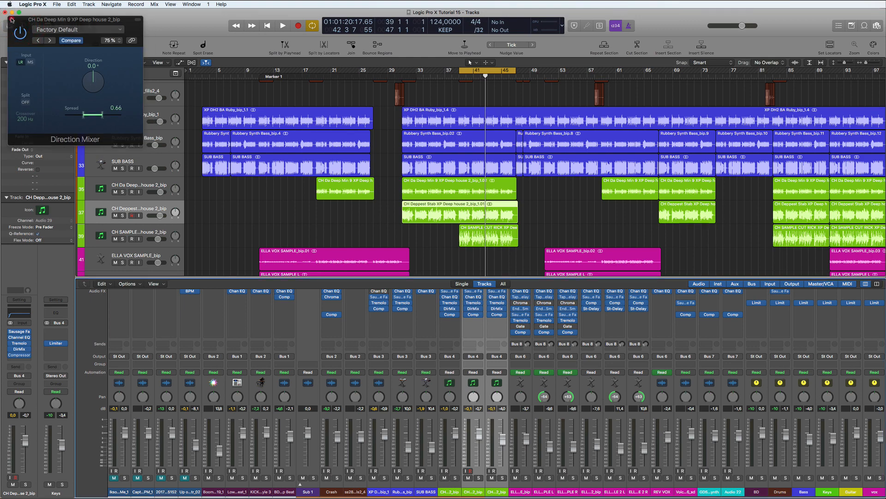
click(11, 19)
Step: Solo the CH Deppest Stab track, open its Direction Mixer and audition the track in playback
click(476, 478)
click(473, 309)
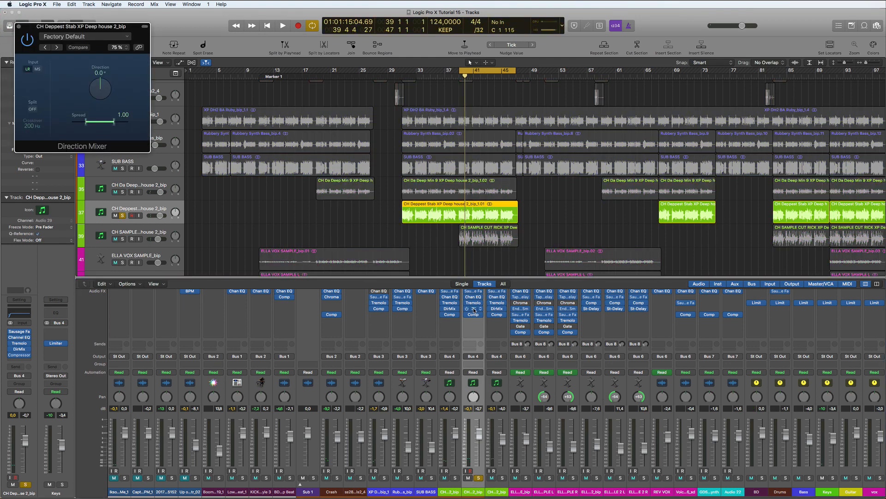
key(space)
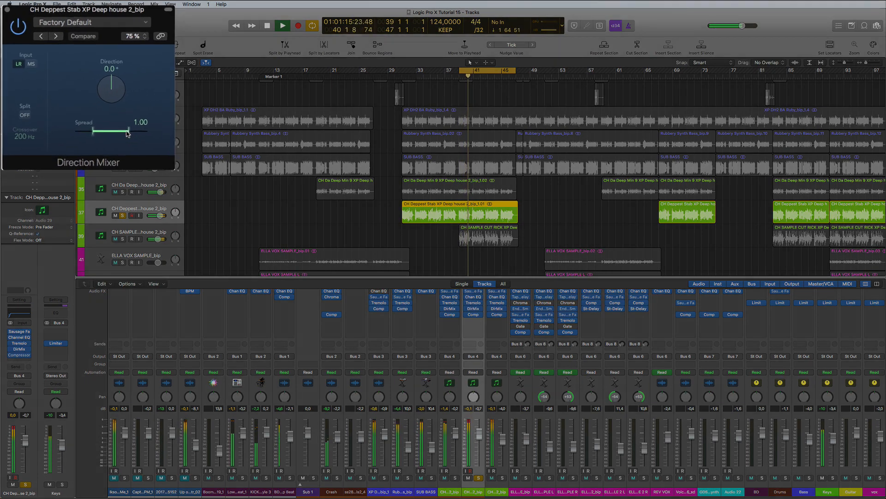
key(space)
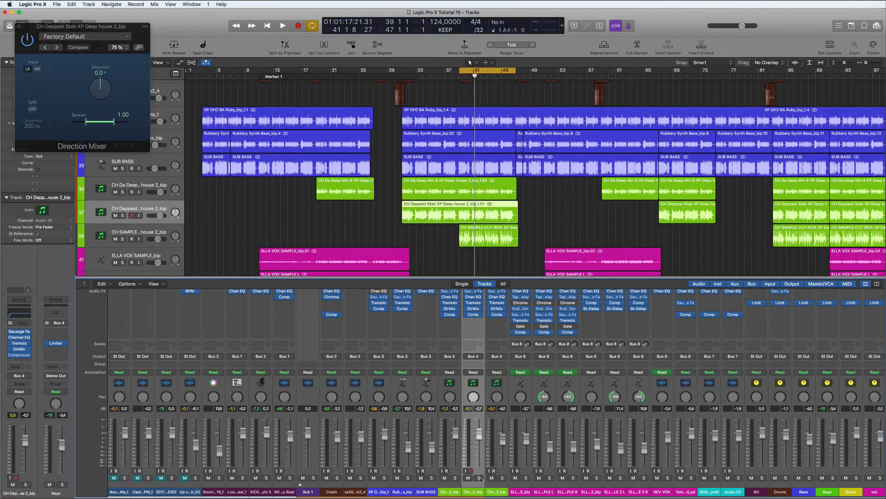
Step: Set the CH SAMPLE CUT RICK track's Direction Mixer spread to 1.20 and lower its volume to -4.4 dB, auditioning it soloed
click(500, 484)
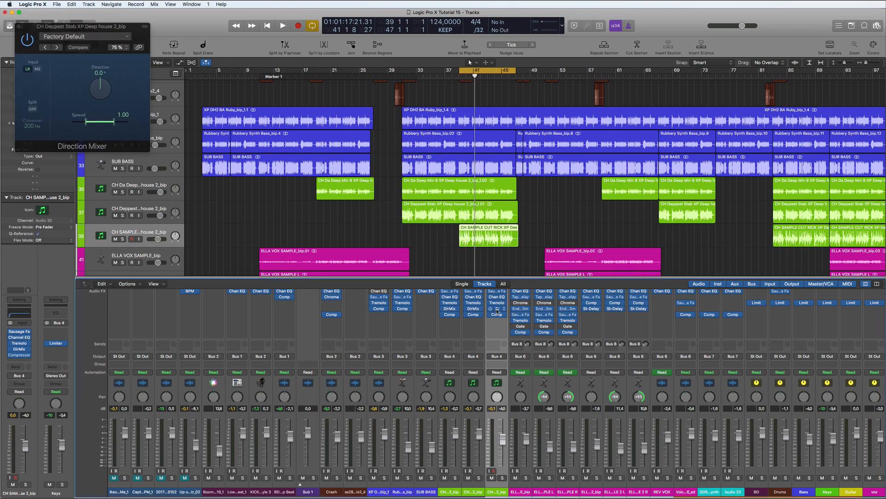
click(497, 309)
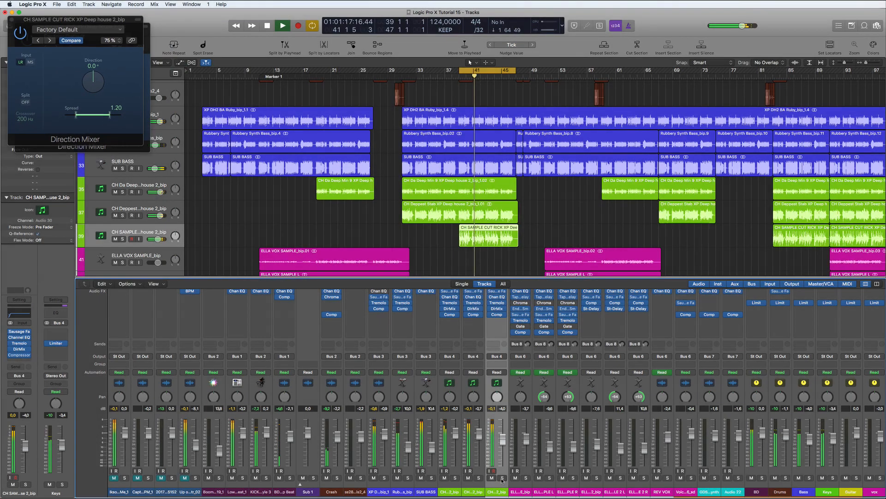
click(502, 478)
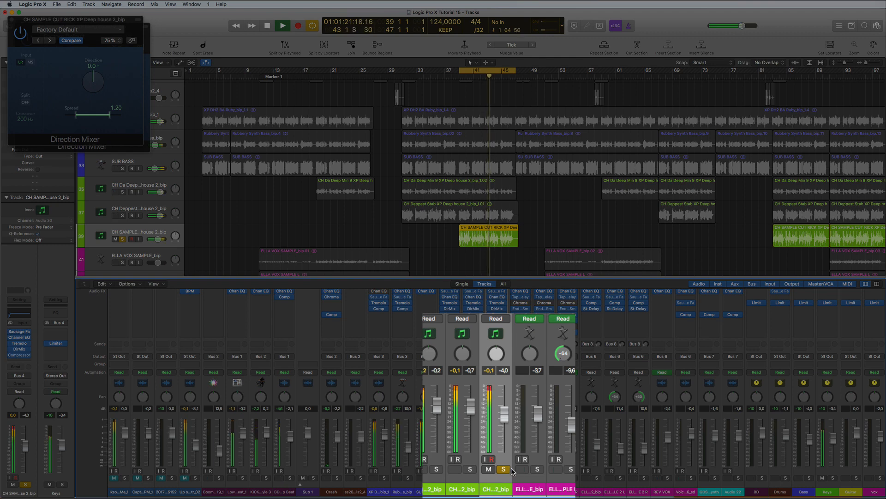
drag(504, 420, 503, 425)
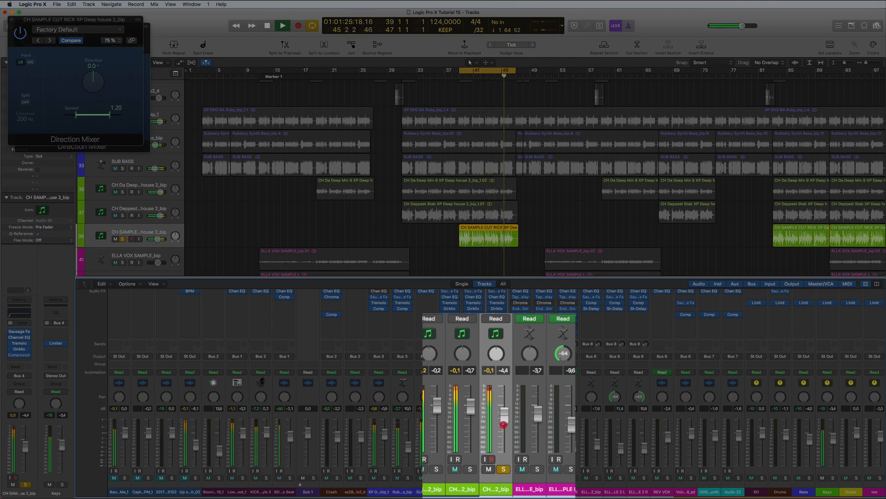
click(504, 469)
click(503, 469)
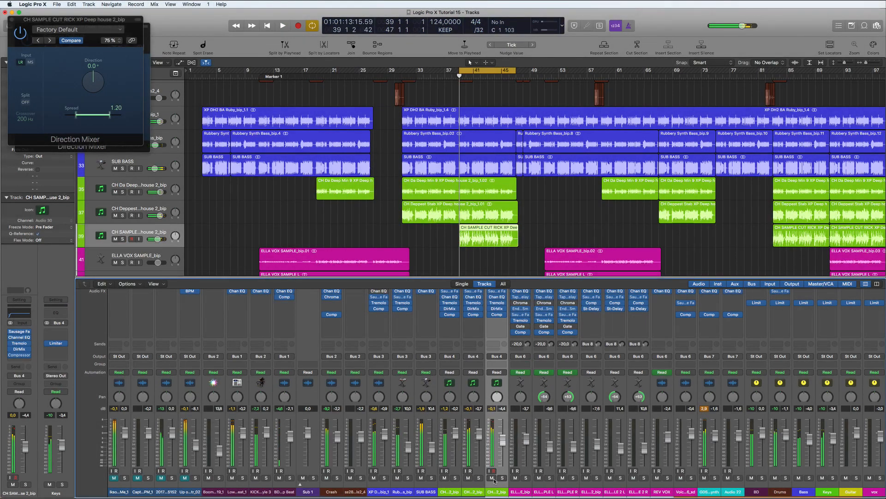
Step: Close the Direction Mixer windows and hide the mixer
click(13, 21)
click(19, 27)
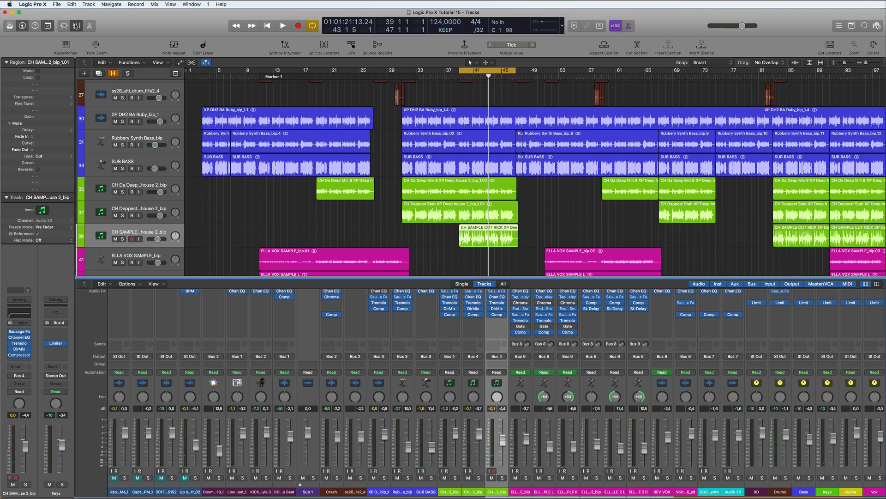
click(76, 26)
Step: Expand the Sub 1 track stack, set the cycle range to bars 11–47 and start playback
scroll(338, 199, up, 3)
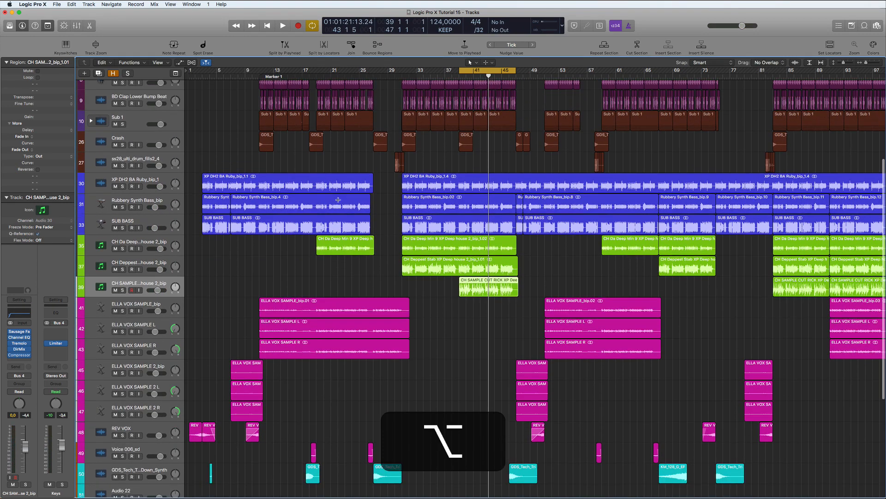
scroll(338, 200, down, 3)
scroll(338, 200, up, 3)
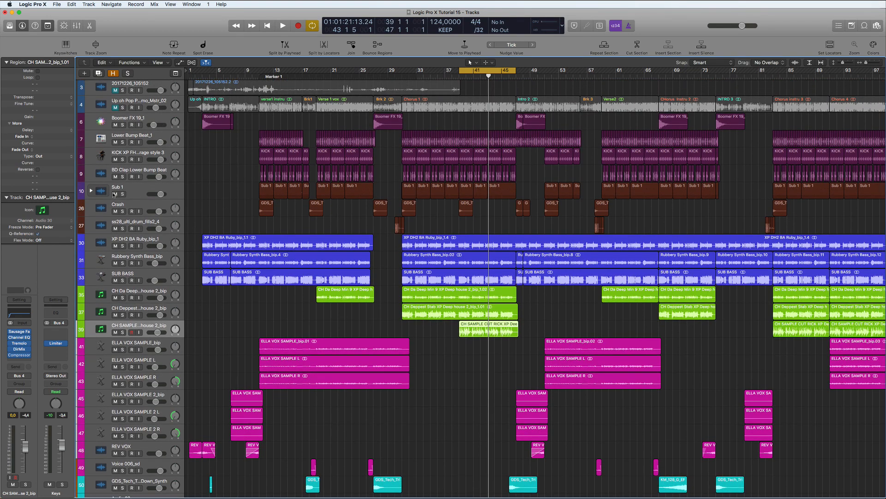
click(91, 191)
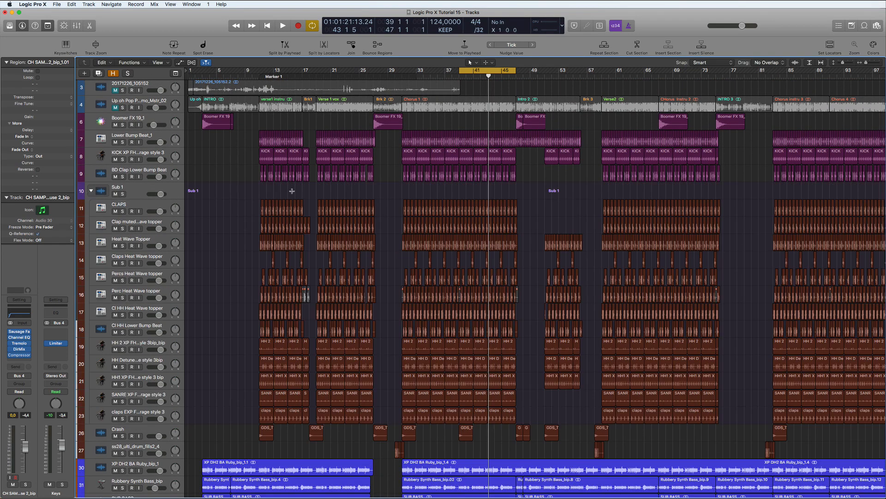
drag(259, 73, 513, 107)
key(space)
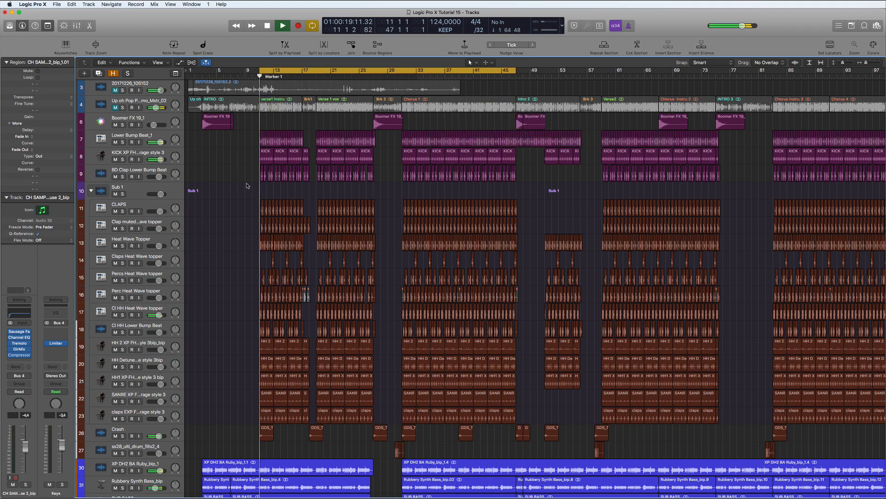
Step: Look through the clap, percussion and hi-hat tracks inside the Sub 1 stack
click(148, 222)
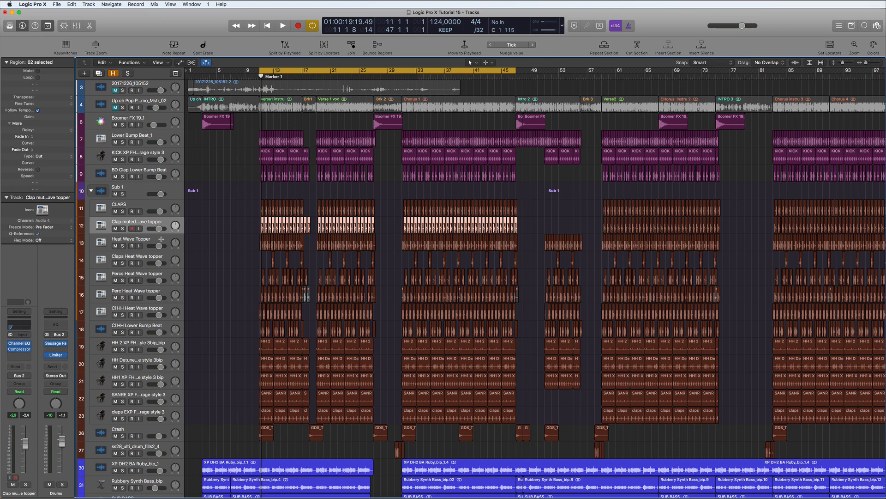
click(147, 276)
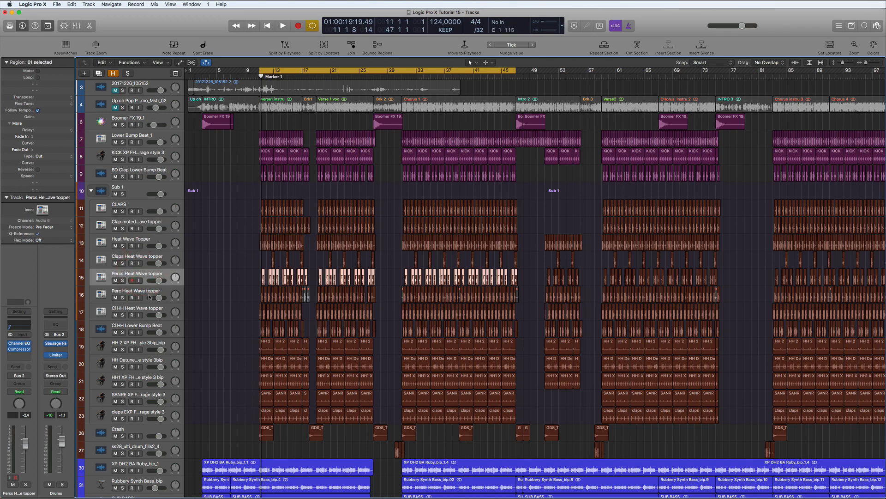
click(137, 359)
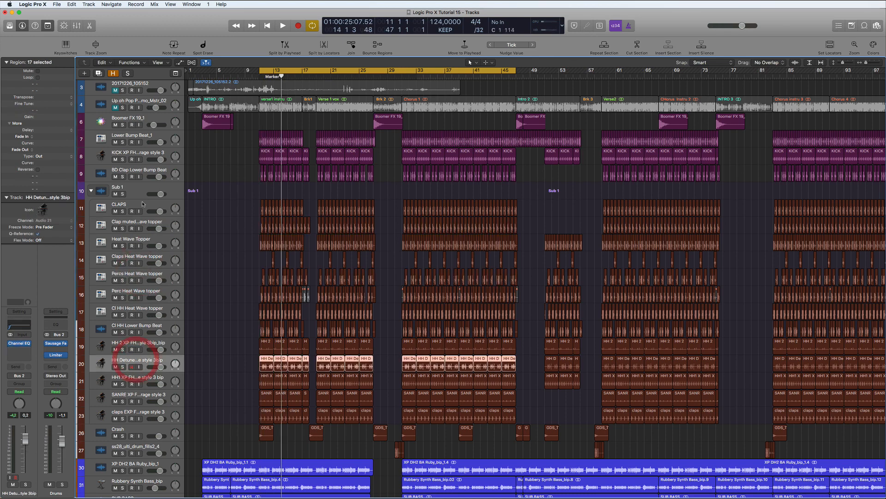
click(131, 223)
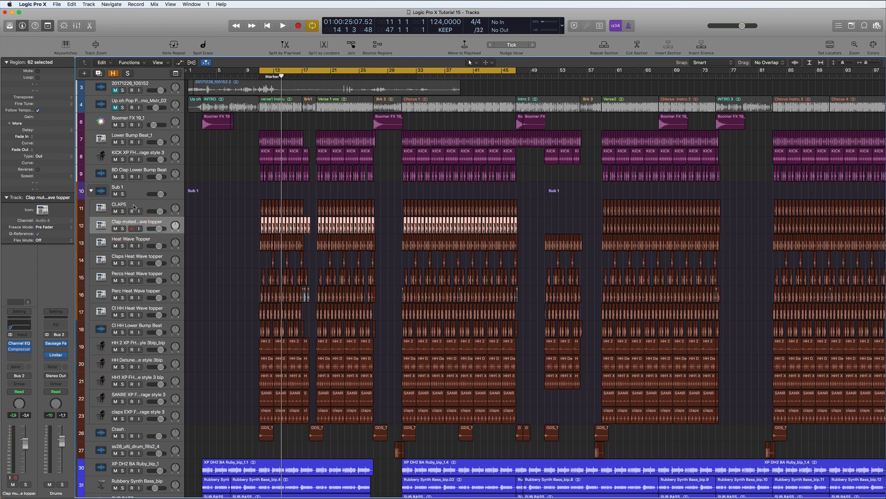
Step: Play back the CLAPS track soloed, then stop and unsolo it
click(132, 206)
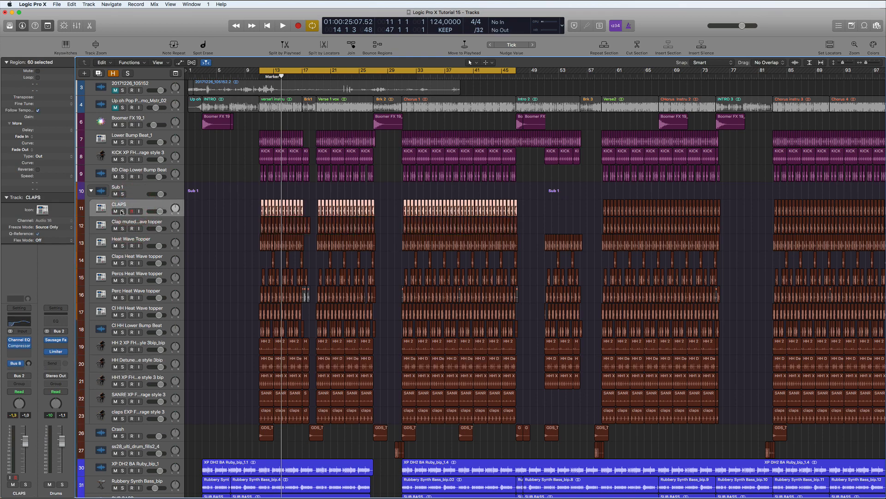
click(122, 211)
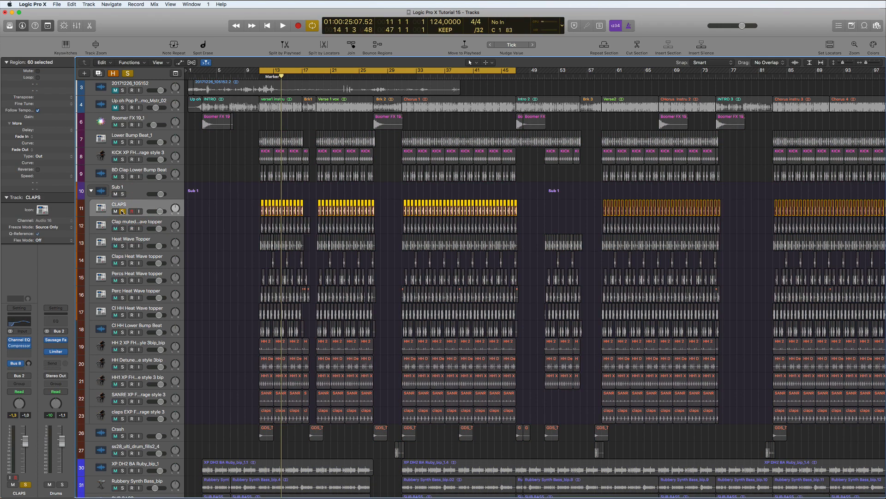
key(space)
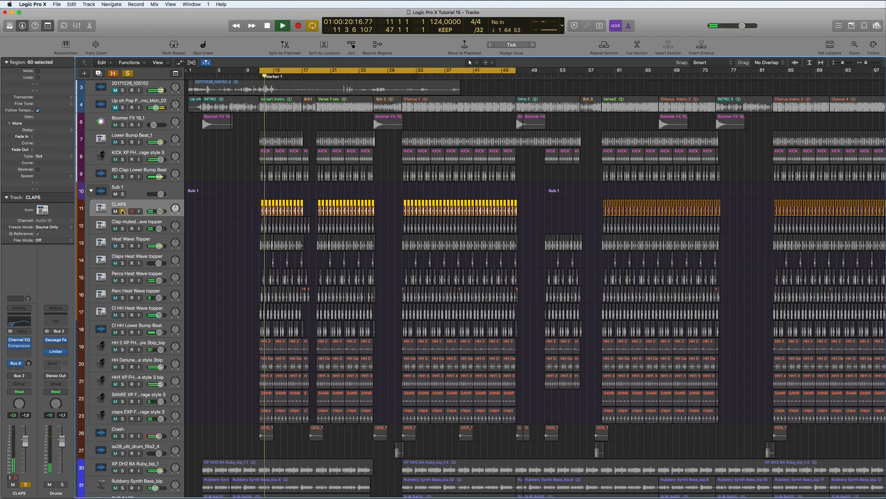
key(space)
click(122, 211)
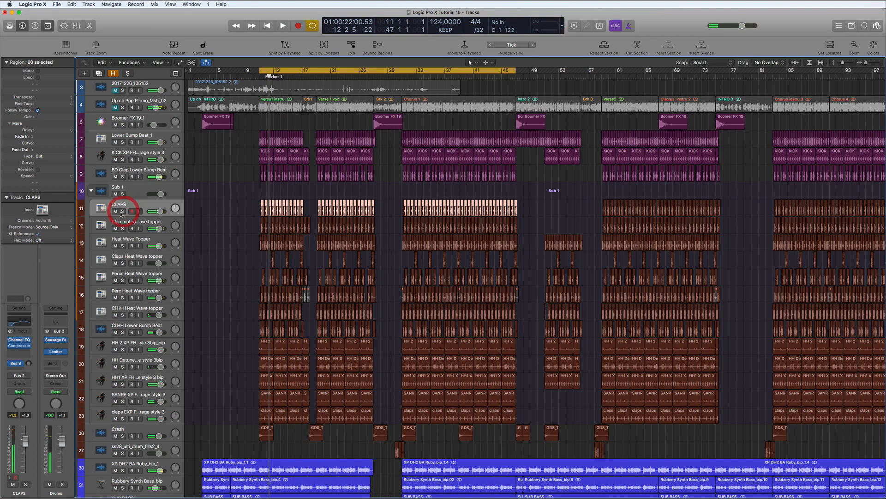
Step: Collapse the Sub 1 track stack and play back the arrangement
click(90, 191)
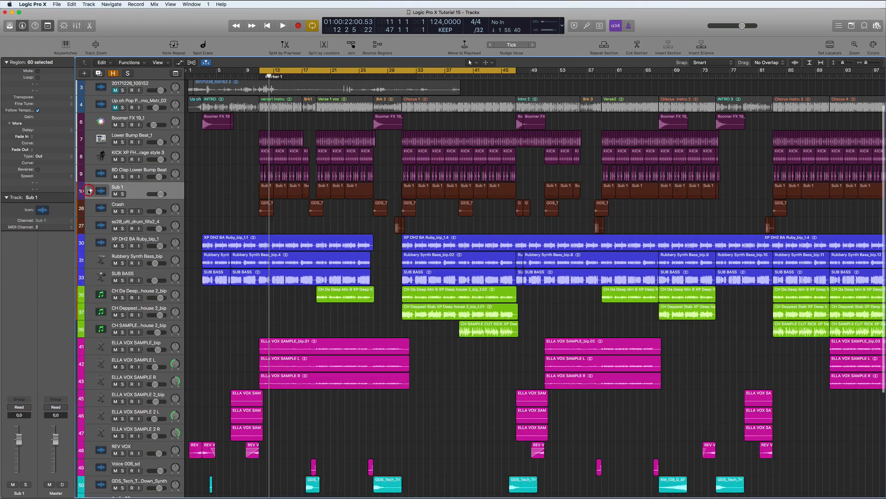
key(space)
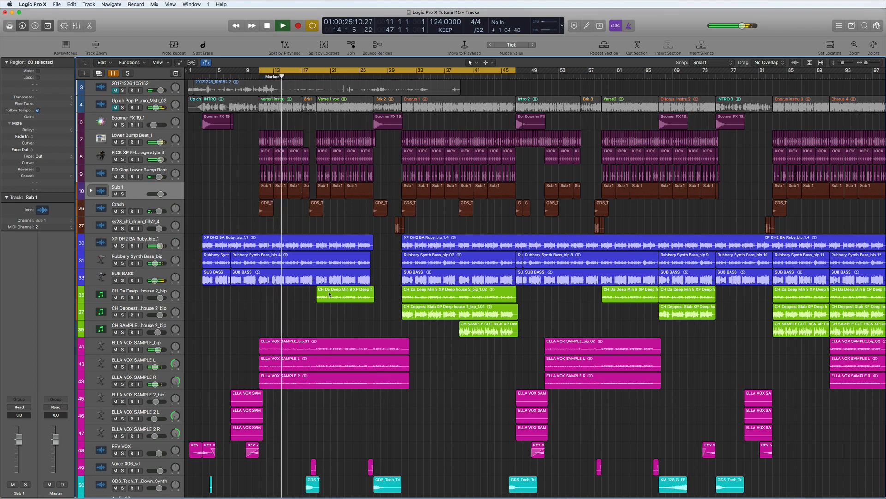
scroll(326, 307, up, 2)
scroll(325, 294, down, 4)
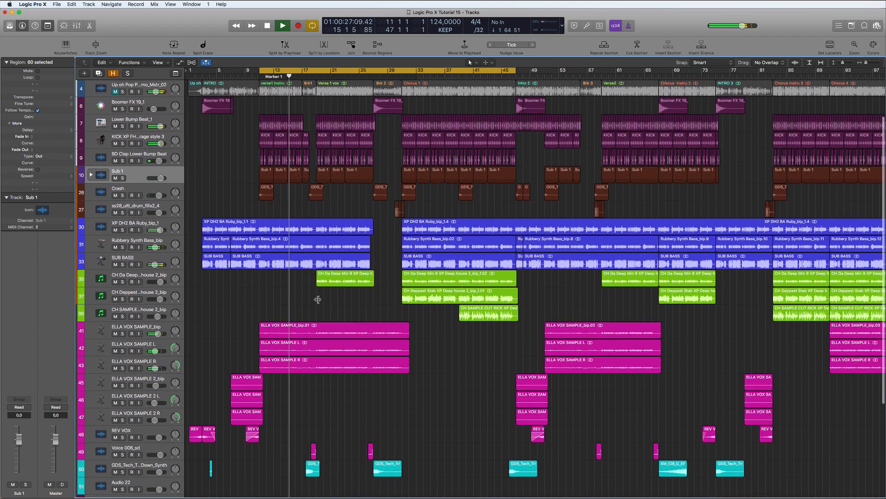
Step: Set the cycle range to bars 31–59 and play back that section
key(space)
key(c)
drag(403, 71, 602, 94)
key(space)
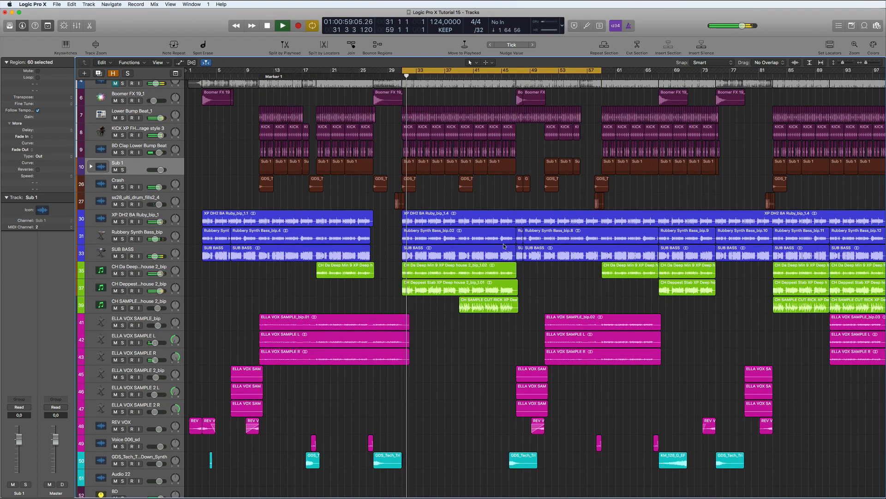
scroll(503, 245, right, 3)
scroll(498, 246, right, 3)
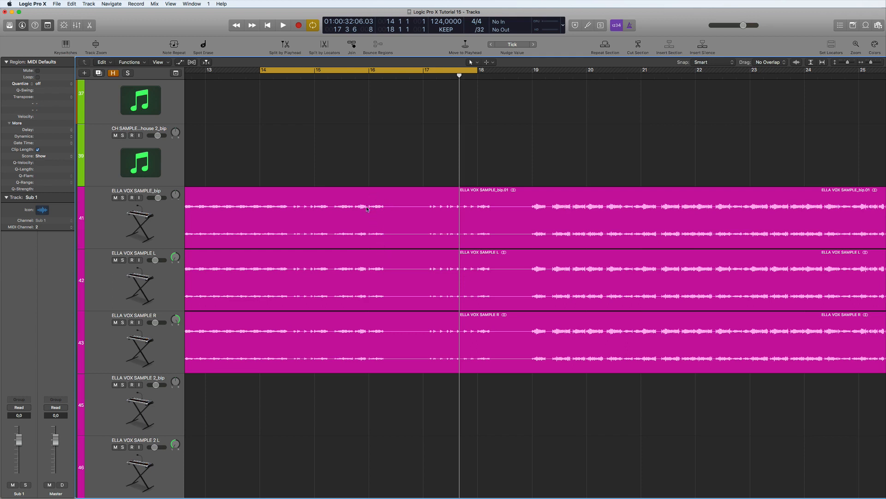
Step: Set the cycle range to bars 15–19 and play back the vocal section
key(space)
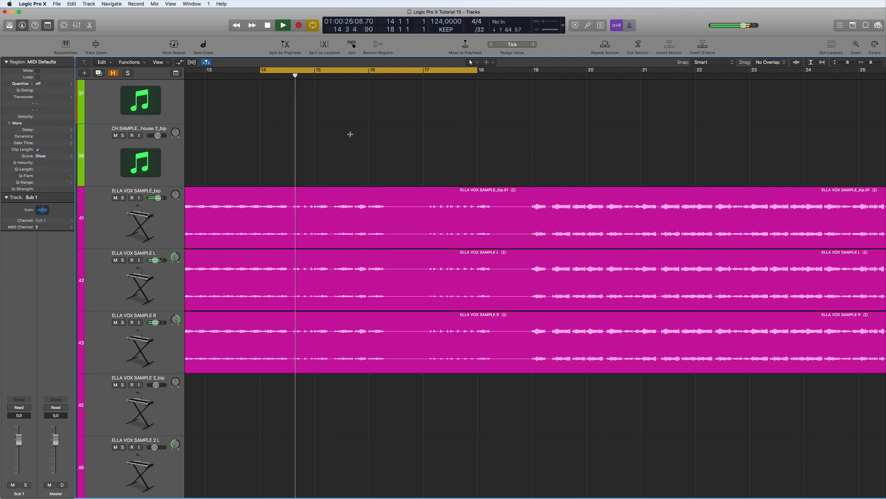
click(367, 71)
drag(316, 70, 535, 93)
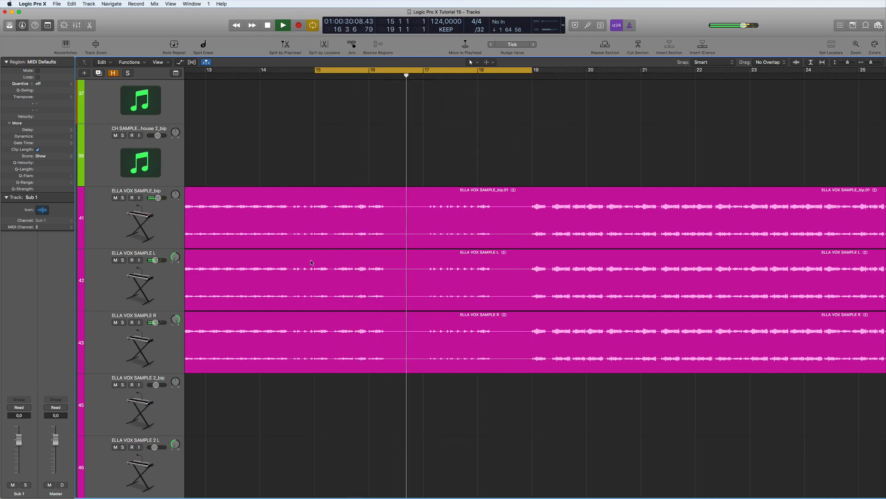
key(space)
Step: Repeat the first beat of bar 16 once on the three ELLA VOX SAMPLE tracks and play back the result
scroll(398, 238, up, 3)
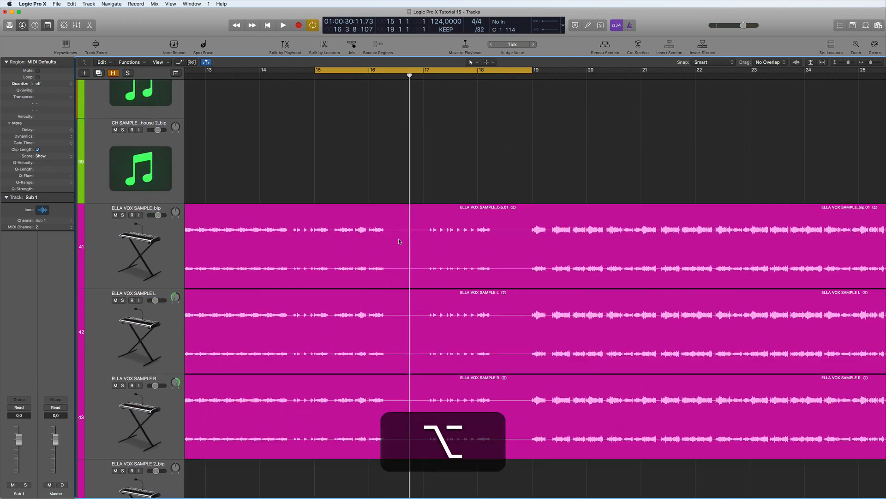
scroll(398, 239, up, 2)
scroll(410, 240, down, 3)
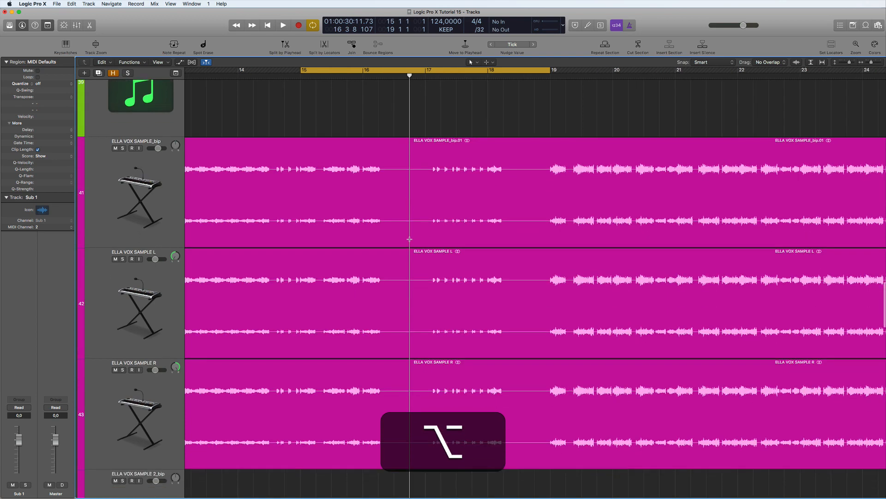
scroll(410, 240, up, 2)
scroll(410, 240, up, 2)
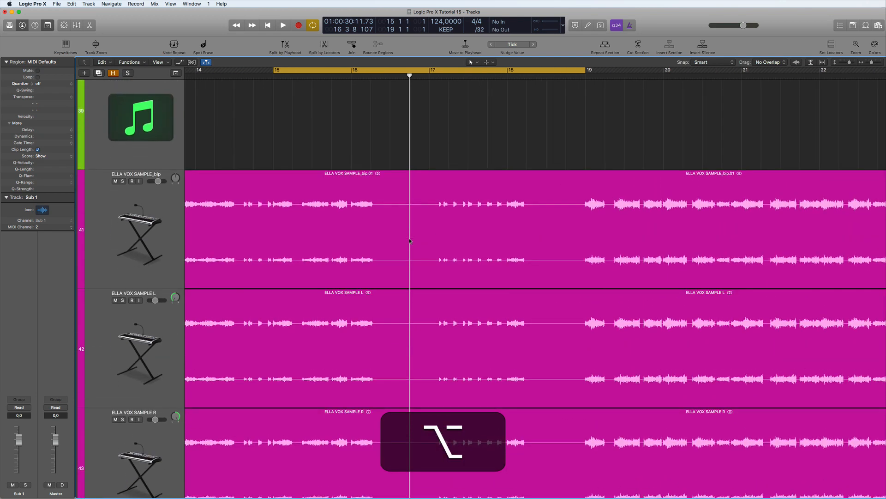
scroll(410, 240, down, 1)
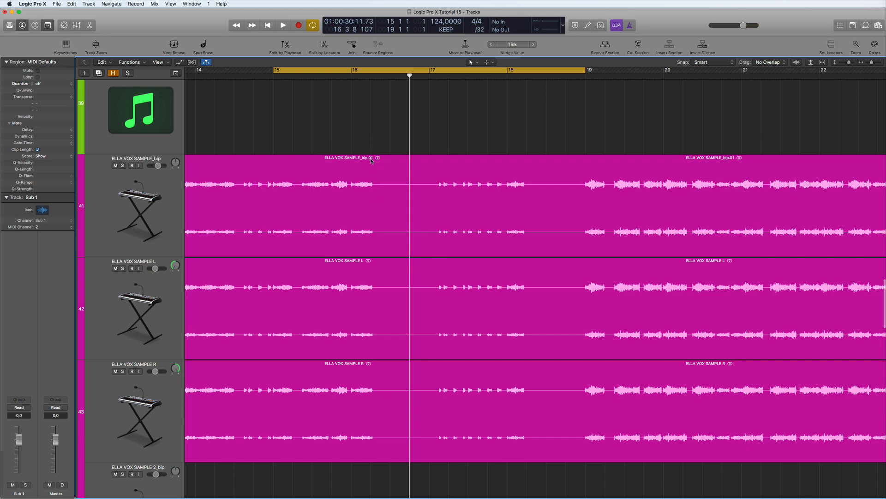
drag(371, 222, 353, 420)
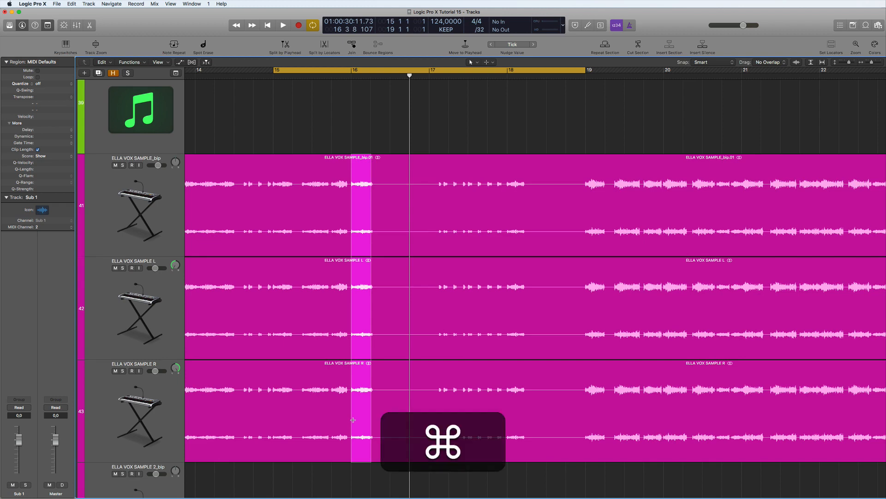
key(super+r)
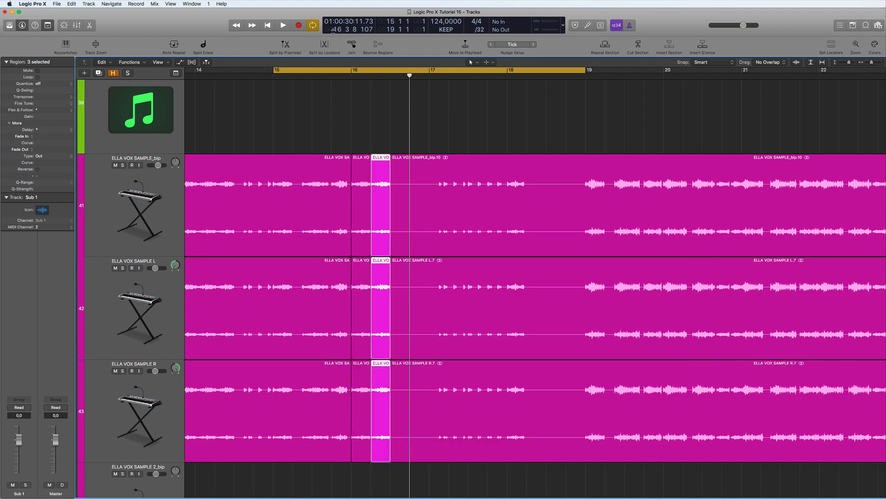
key(space)
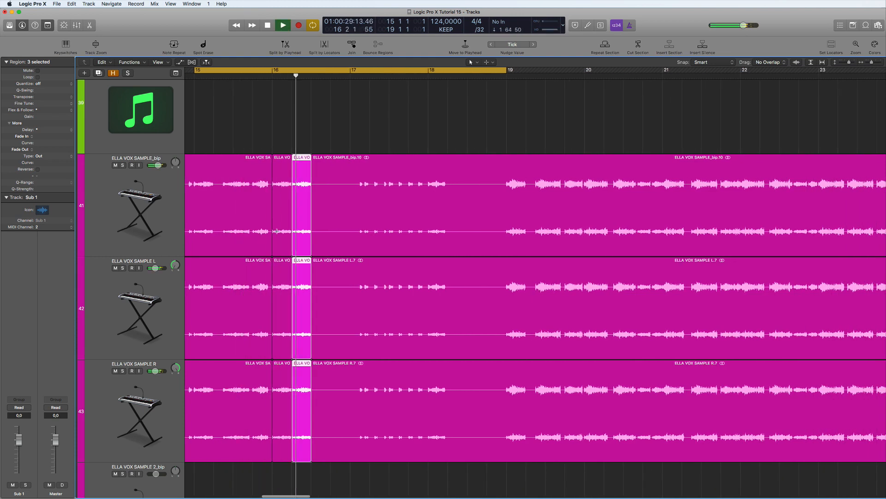
key(alt+space)
Step: Repeat the second half of bar 16's second beat twice on all three vocal tracks and play back the edit
alt+scroll(349, 227, up, 5)
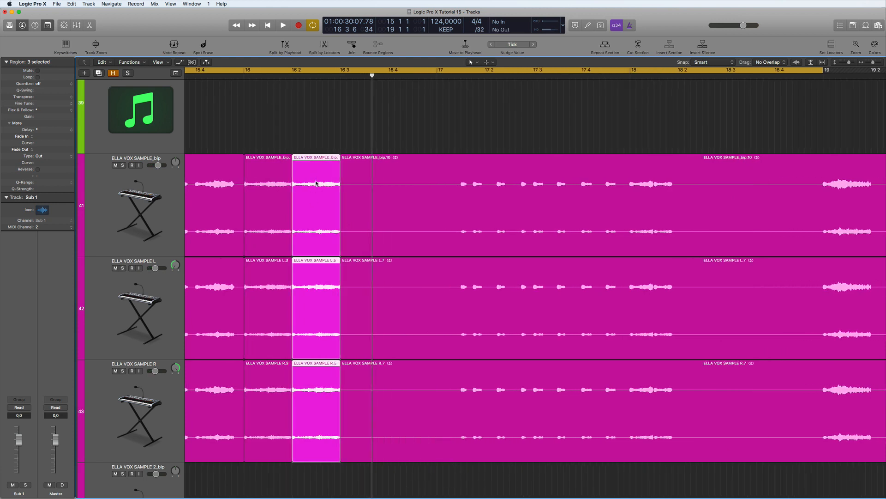
drag(315, 205, 341, 437)
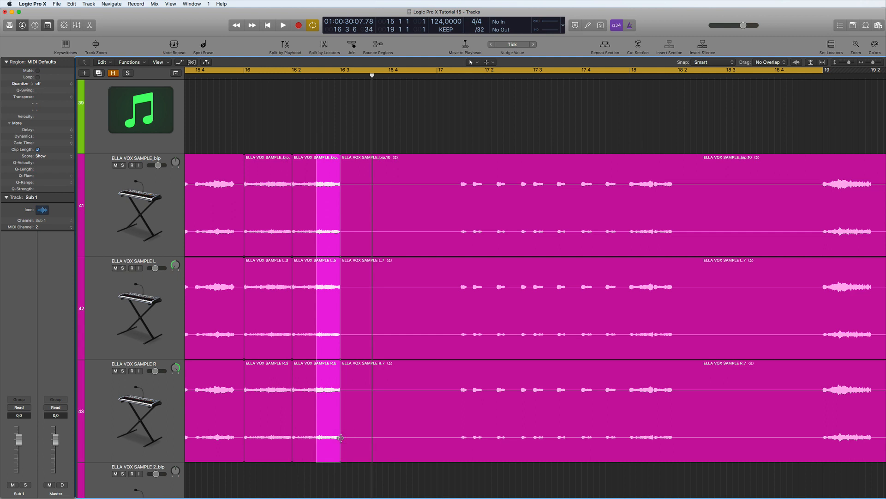
key(super+r)
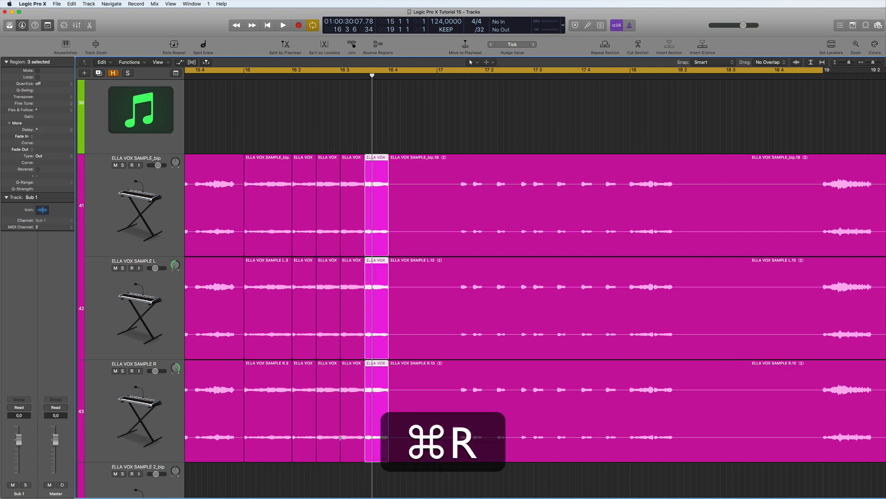
key(super+space)
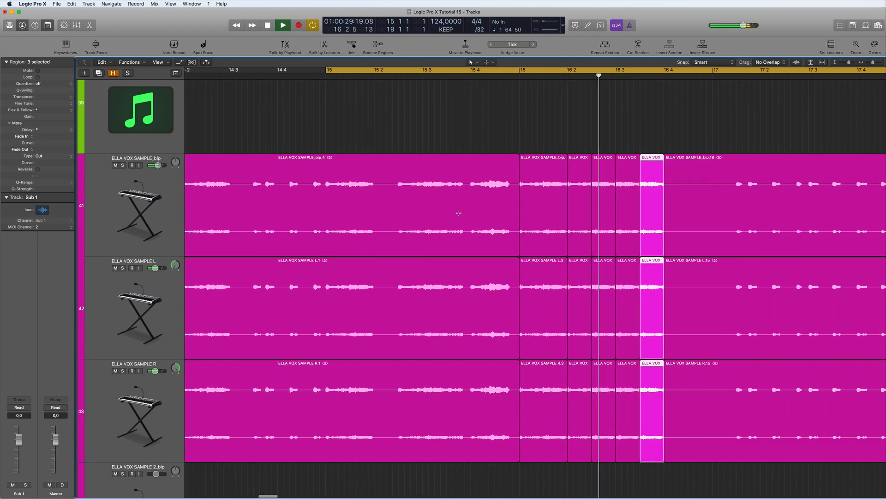
key(space)
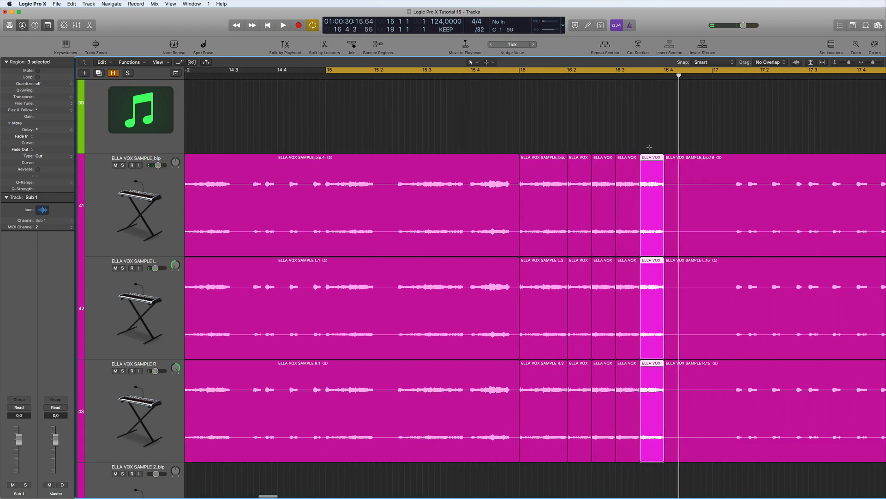
Step: Trim the ends of the last two repeated slices on all three vocal tracks and play back a cycle from 16 3 to 17 3
drag(651, 471, 633, 257)
scroll(624, 206, right, 5)
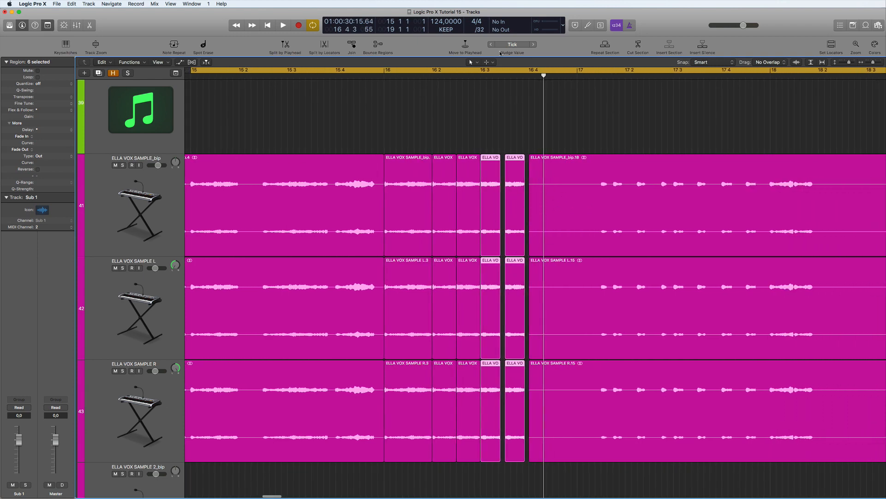
click(489, 69)
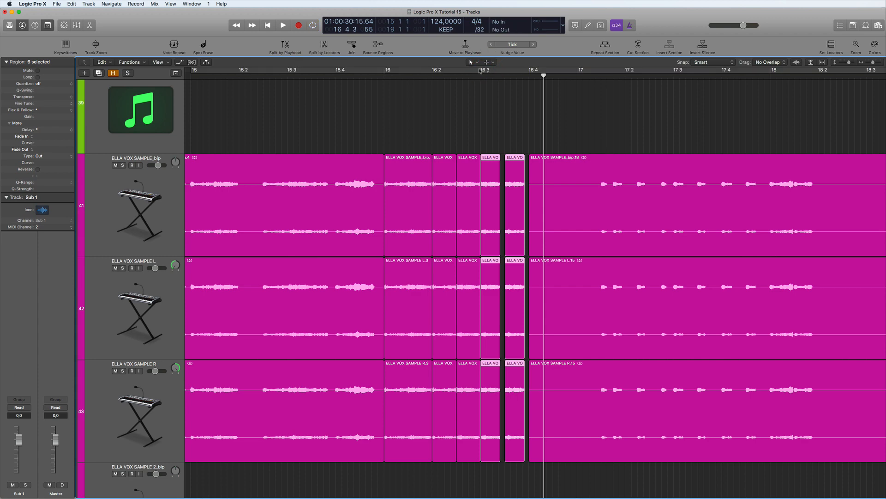
drag(482, 72, 675, 73)
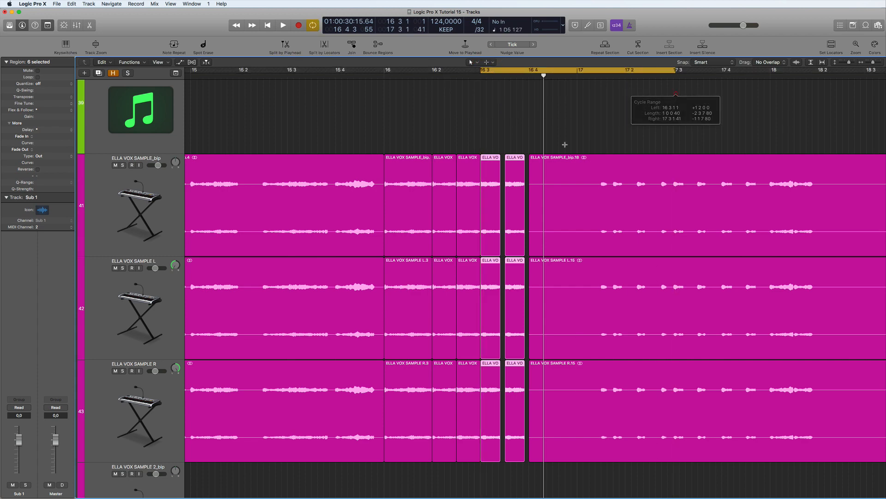
key(space)
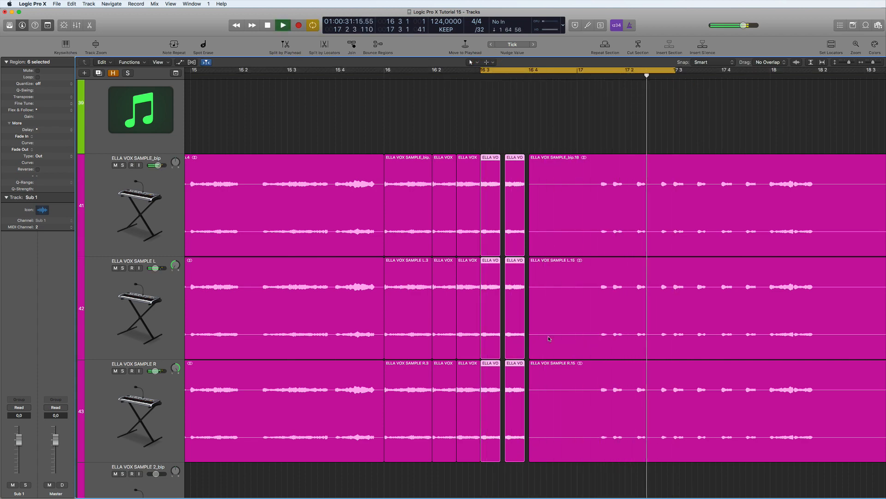
key(space)
key(space)
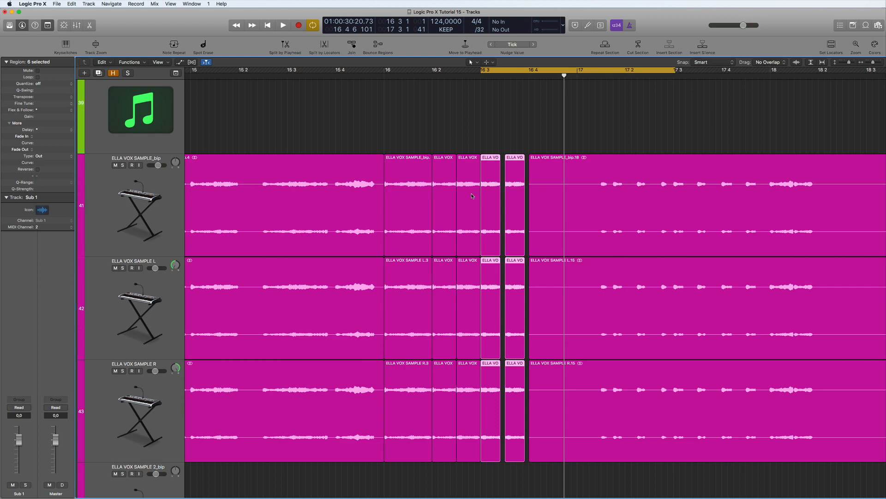
Step: Repeat the last trimmed slice, including its trailing gap, once at 16 4 on the three vocal tracks
click(529, 166)
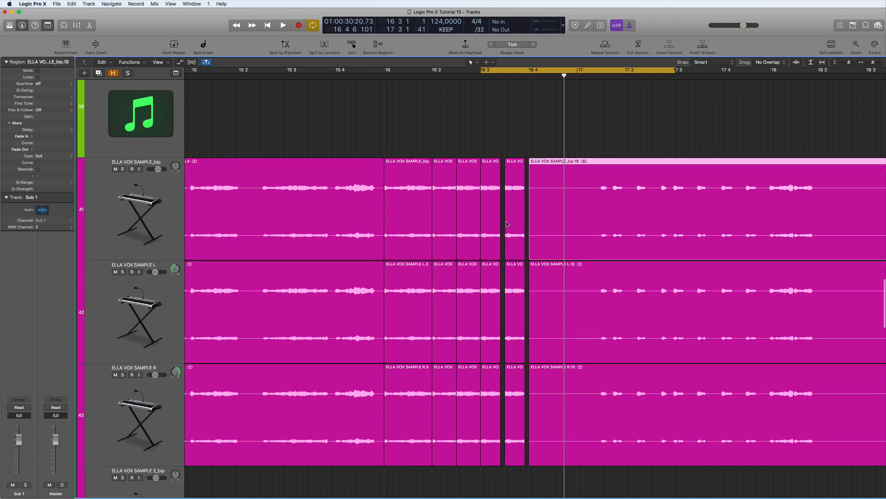
drag(528, 226, 504, 427)
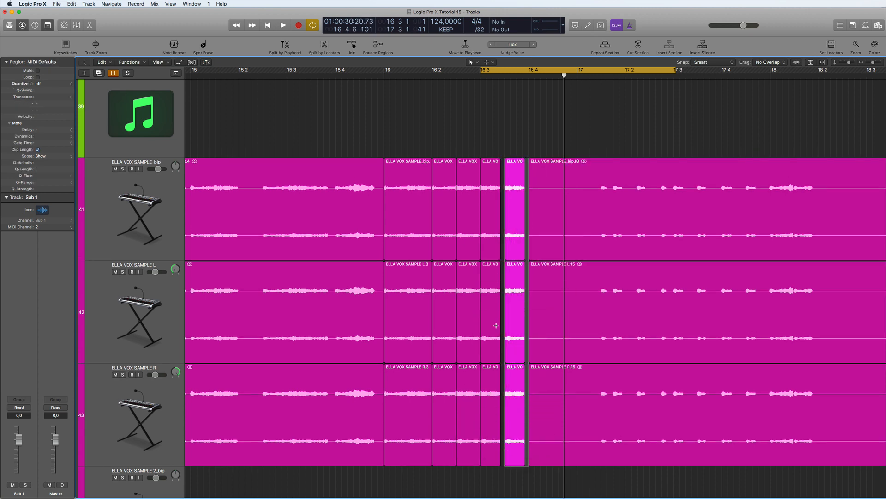
key(super+r)
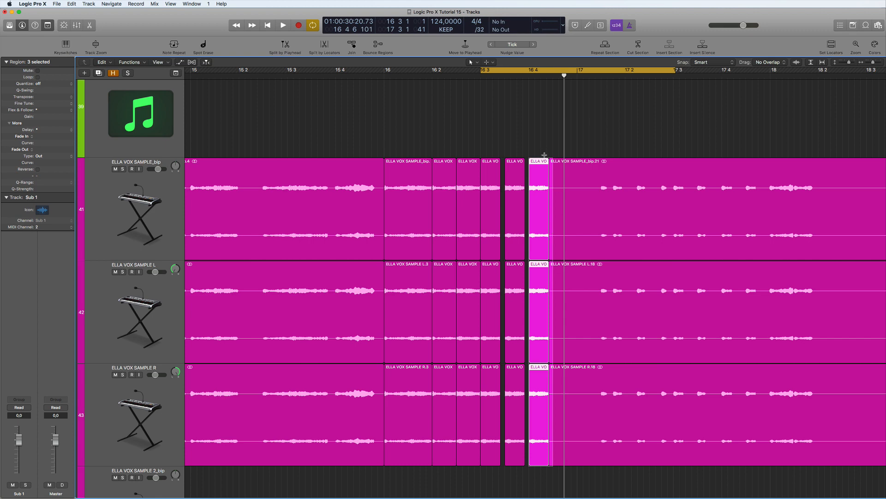
Step: Shorten the slice at 16 4 to a brief chop on all three tracks and play back a cycle from bar 16 to just past bar 18
click(544, 473)
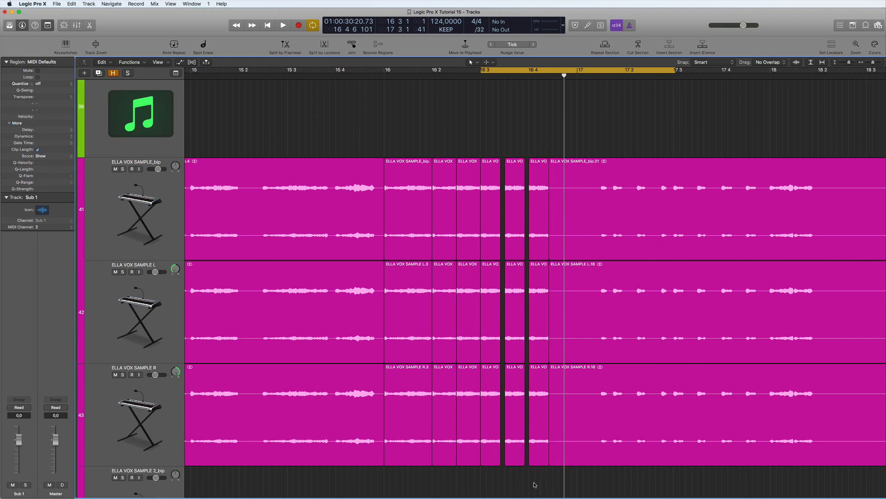
drag(535, 483, 536, 226)
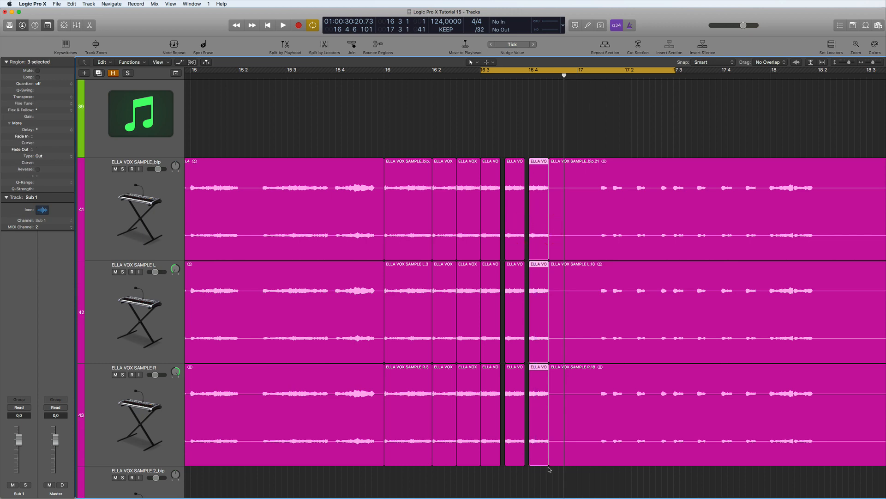
drag(546, 464, 532, 463)
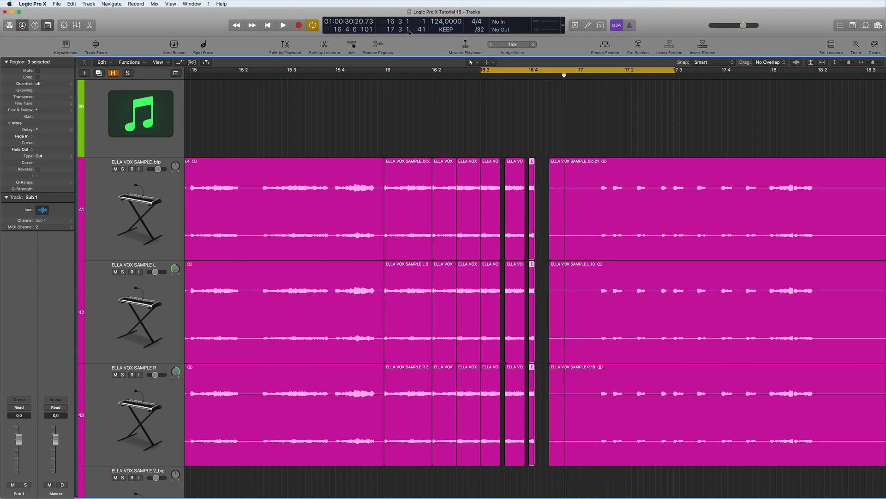
drag(386, 70, 788, 95)
key(space)
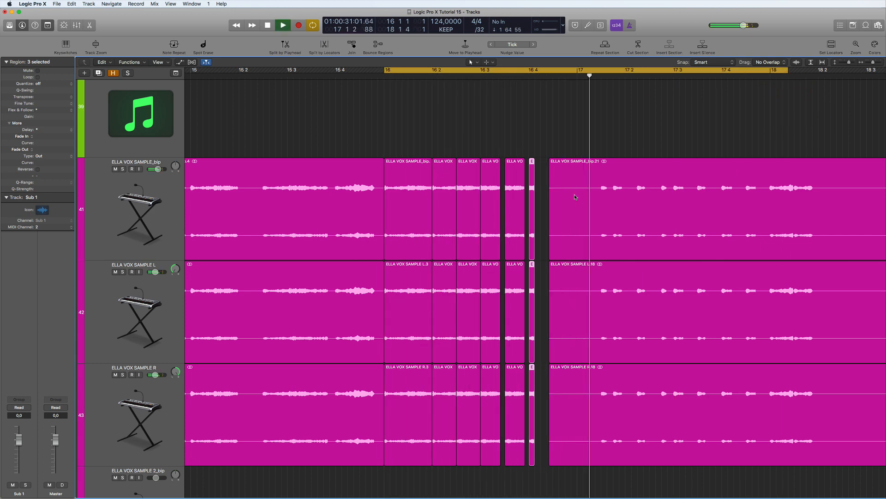
click(546, 190)
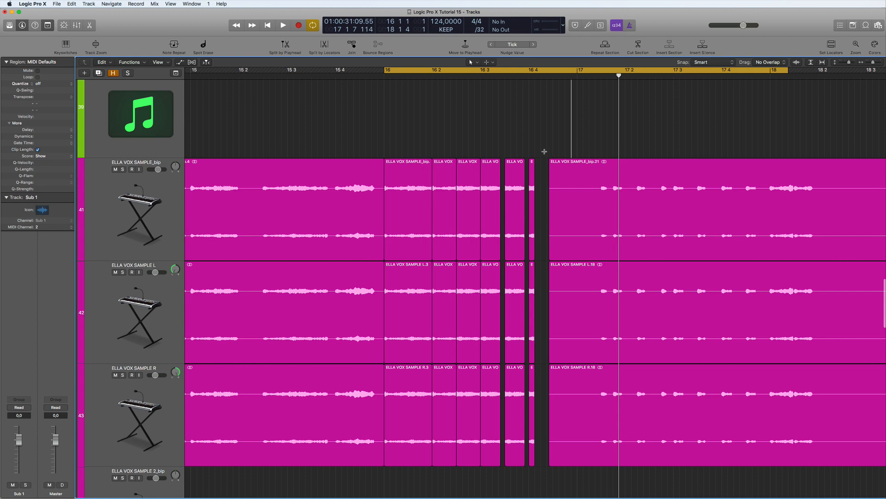
Step: Trim the start of the long vocal regions to just after bar 17 and repeat the short chop at 16 4 three times on all three tracks
drag(541, 169, 569, 420)
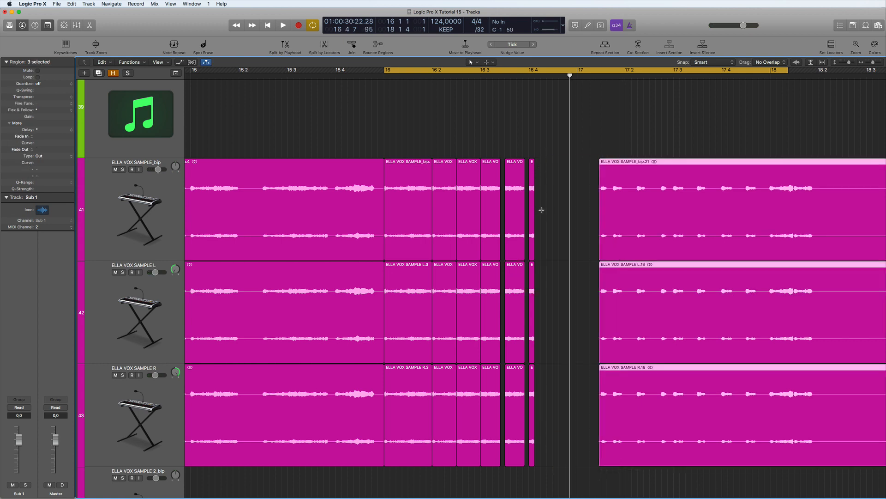
drag(541, 210, 530, 420)
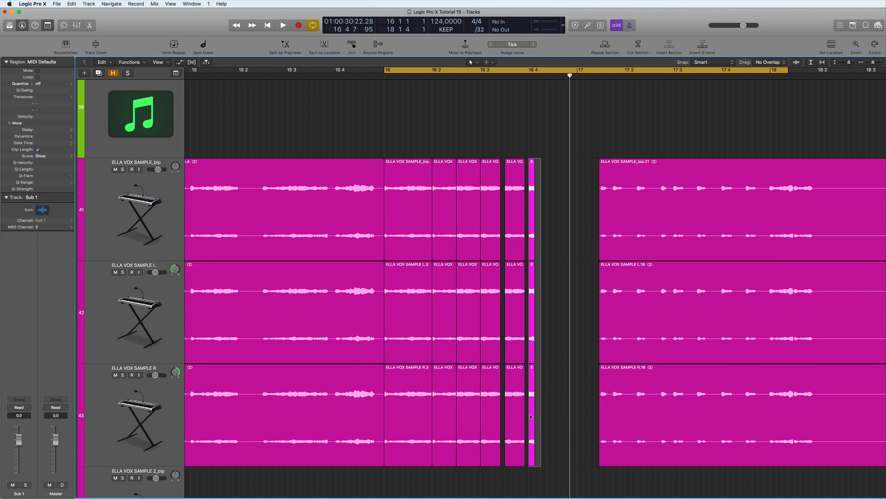
key(super+r)
key(super+r)
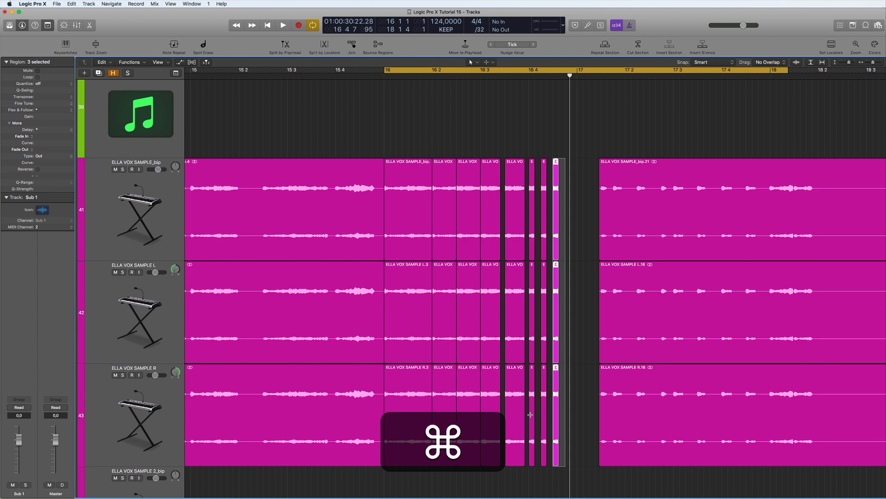
key(super+r)
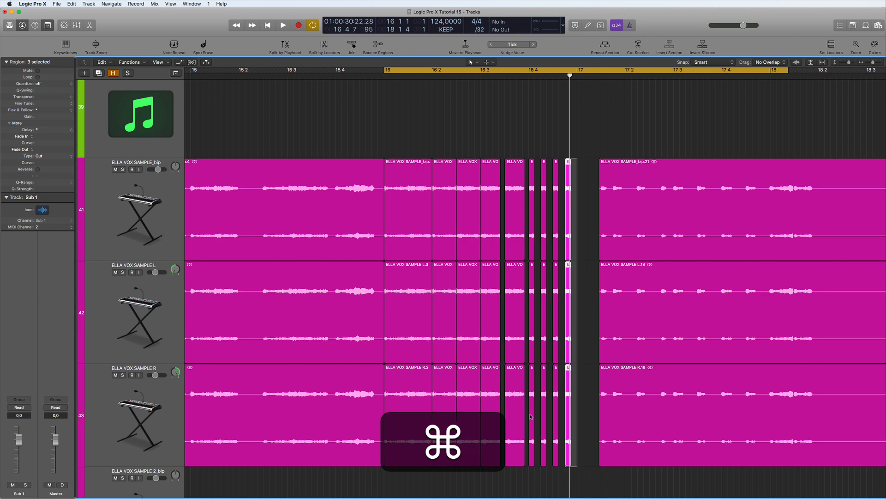
Step: Play back the vocal stutter, then set the cycle range to bars 11–25 and play back that section
key(space)
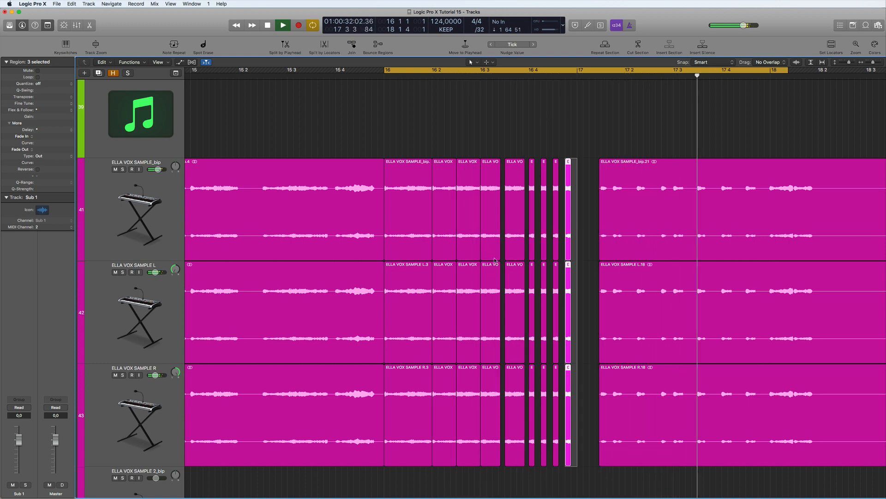
scroll(521, 129, down, 5)
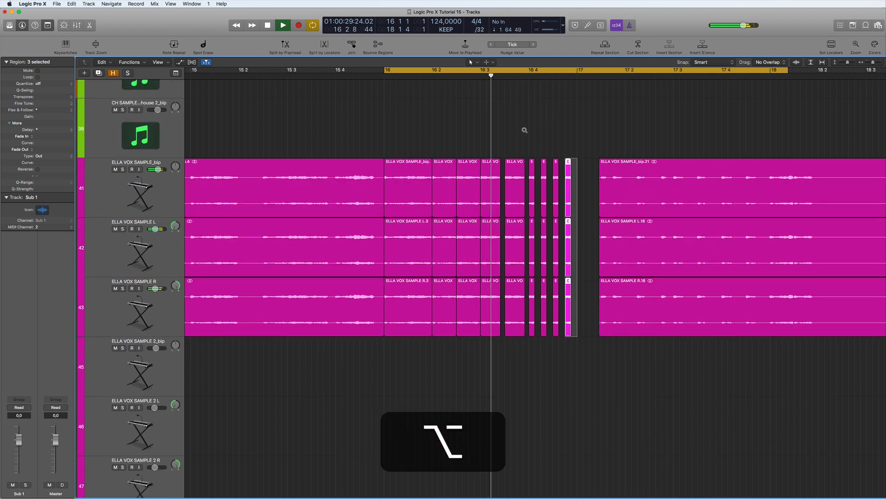
scroll(519, 129, down, 4)
key(space)
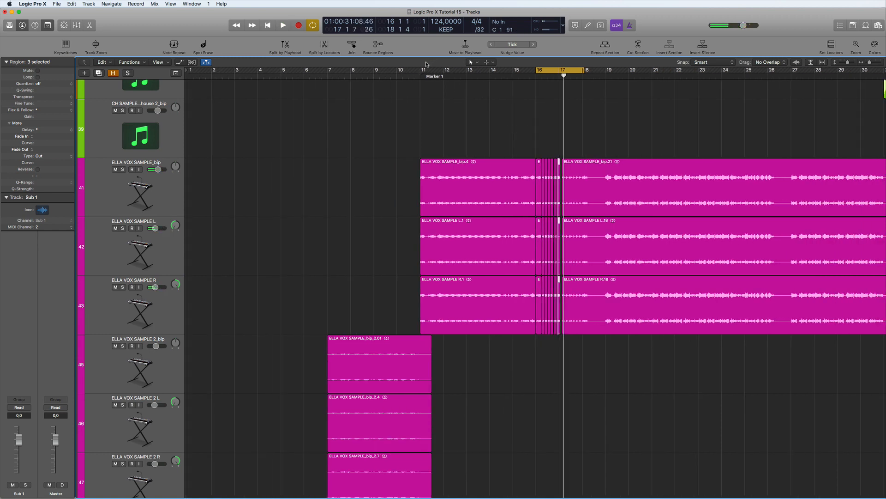
drag(422, 73, 747, 101)
key(space)
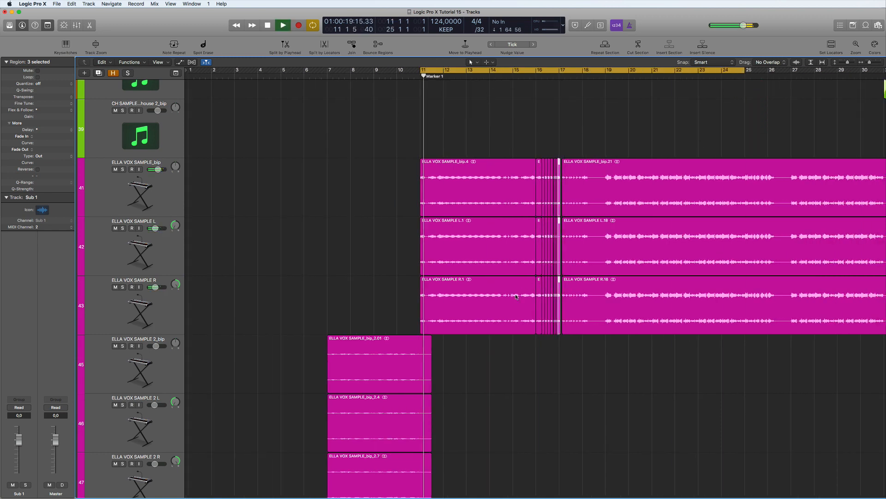
Step: Listen to the vocal stutter and the phrases after it, switching cycle mode off, and stop playback shortly before bar 27
scroll(520, 297, up, 6)
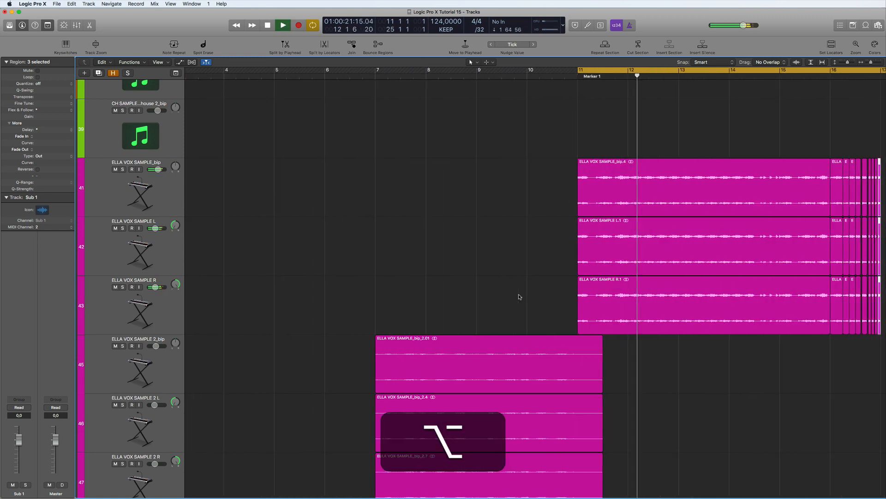
scroll(520, 297, right, 3)
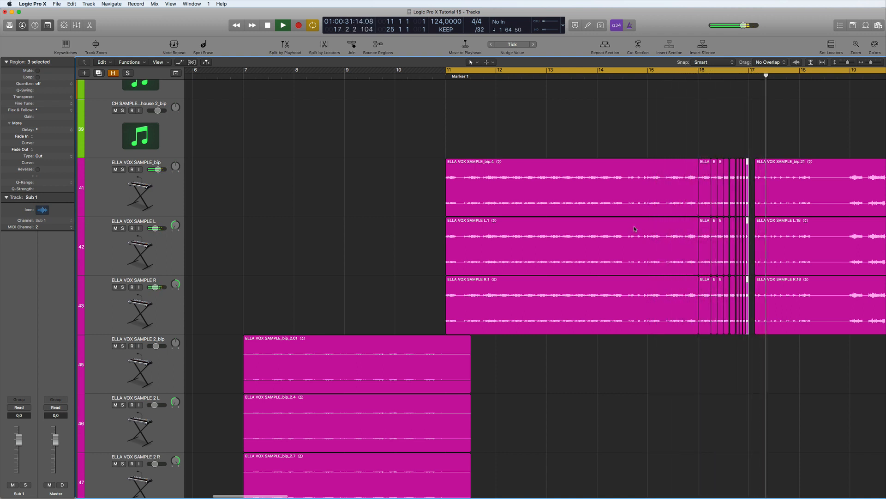
scroll(637, 226, right, 3)
scroll(639, 226, right, 2)
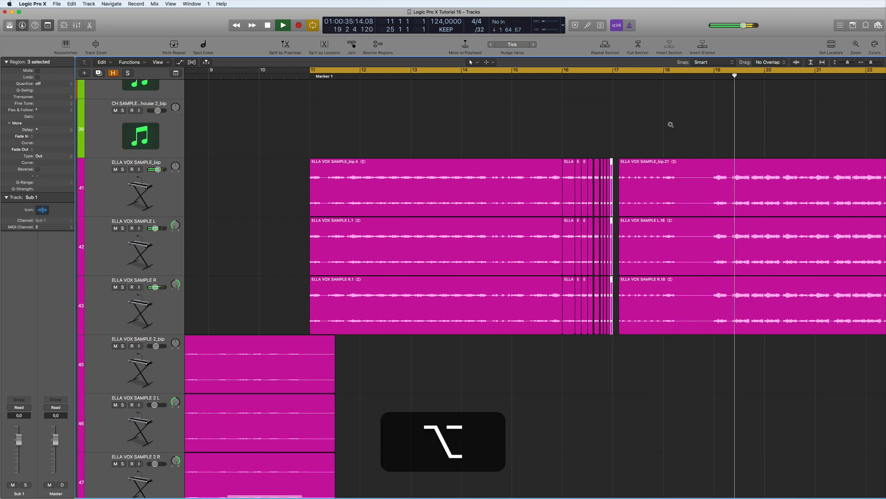
scroll(671, 124, down, 5)
scroll(671, 125, down, 3)
scroll(398, 161, down, 3)
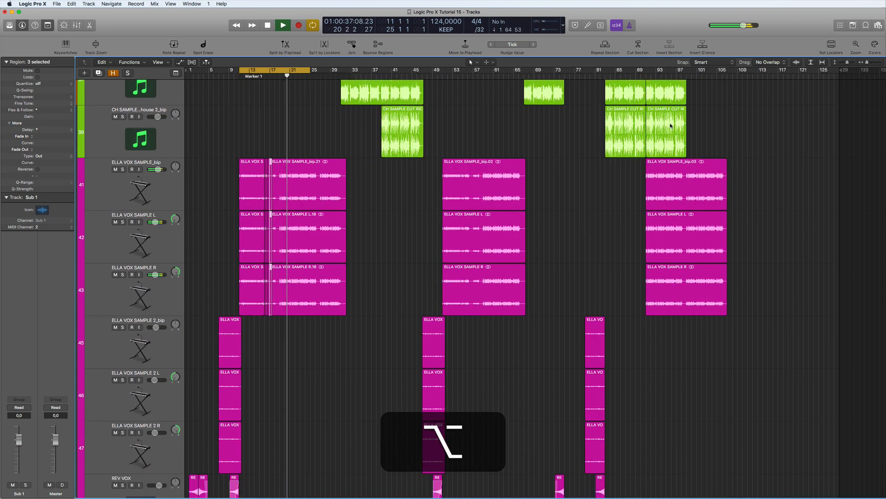
click(278, 70)
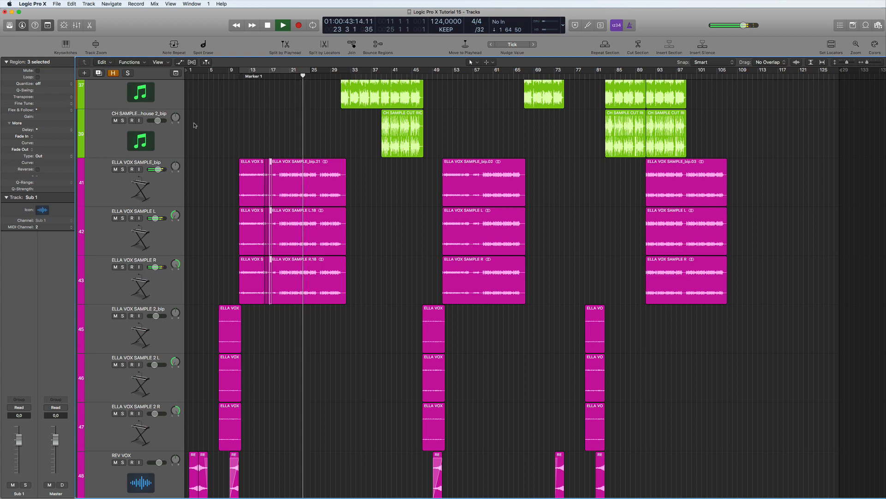
scroll(194, 126, up, 3)
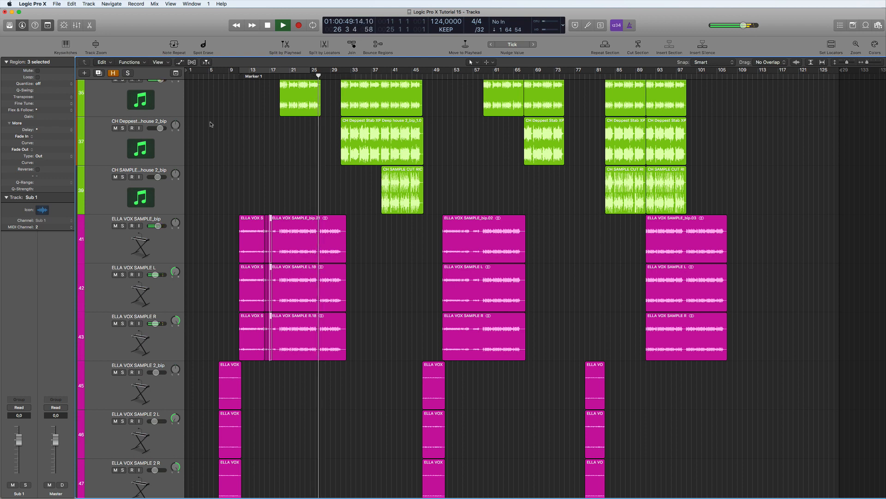
key(alt)
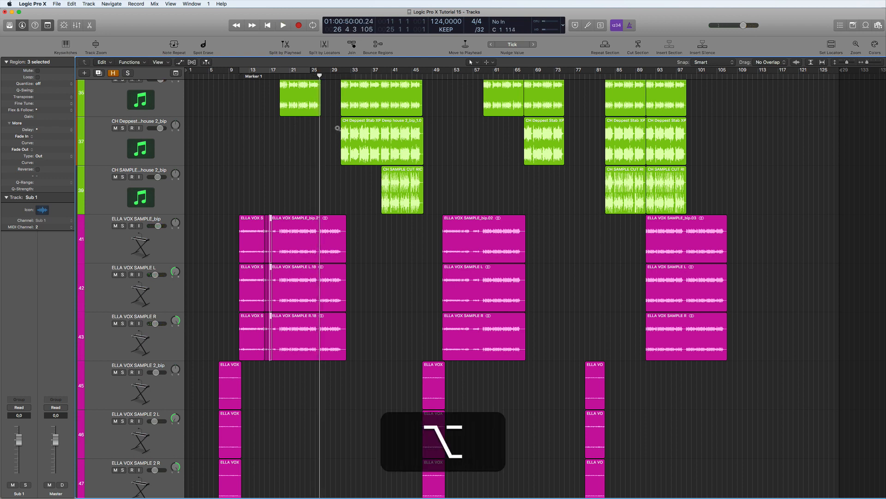
Step: Set the cycle range to bars 25–34 and play back the end of the vocal phrase around bar 26
scroll(380, 245, up, 5)
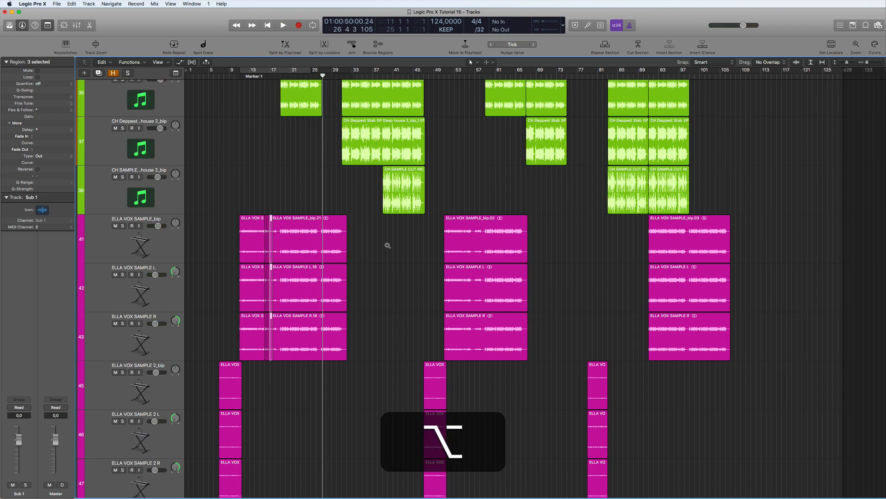
scroll(435, 243, up, 1)
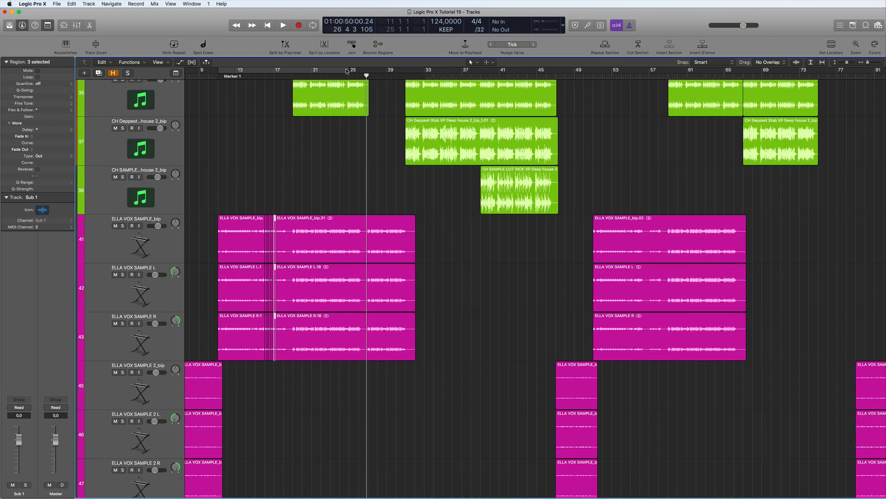
drag(350, 70, 436, 83)
key(space)
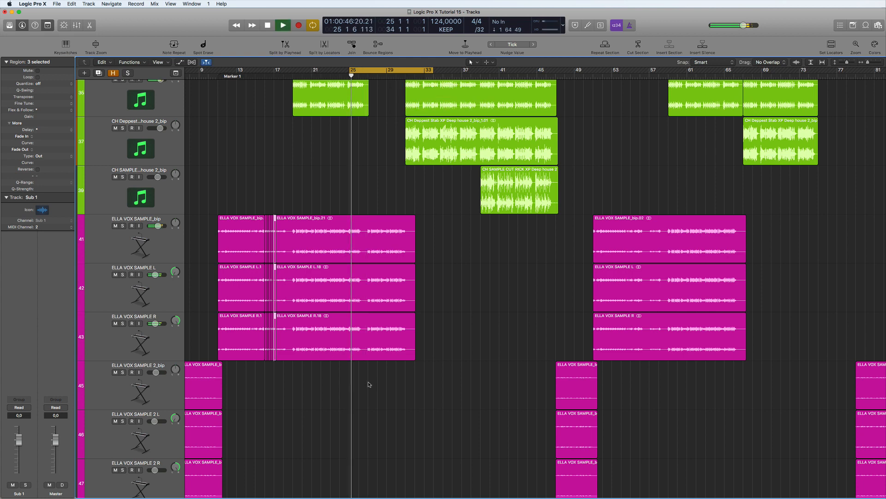
scroll(369, 384, up, 4)
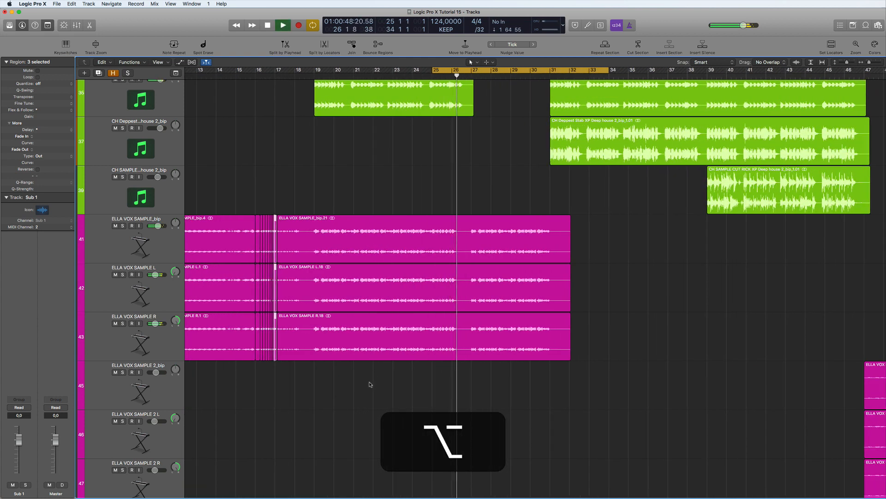
key(space)
key(space)
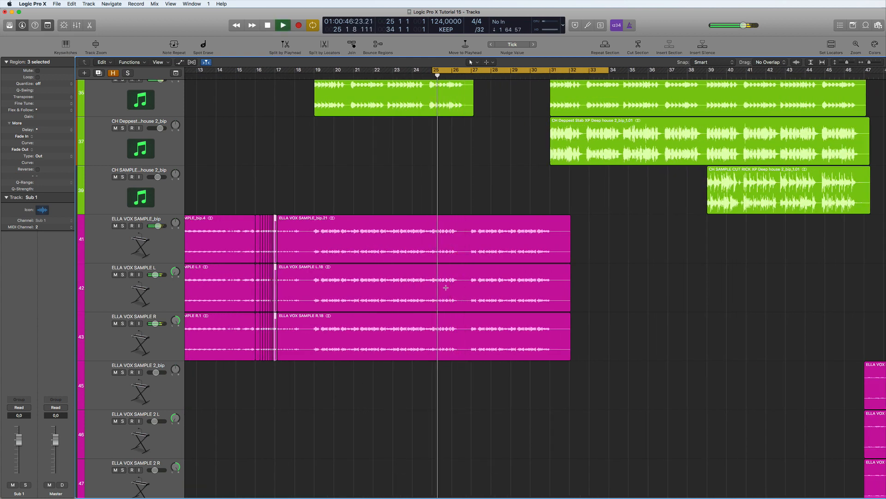
scroll(462, 277, up, 2)
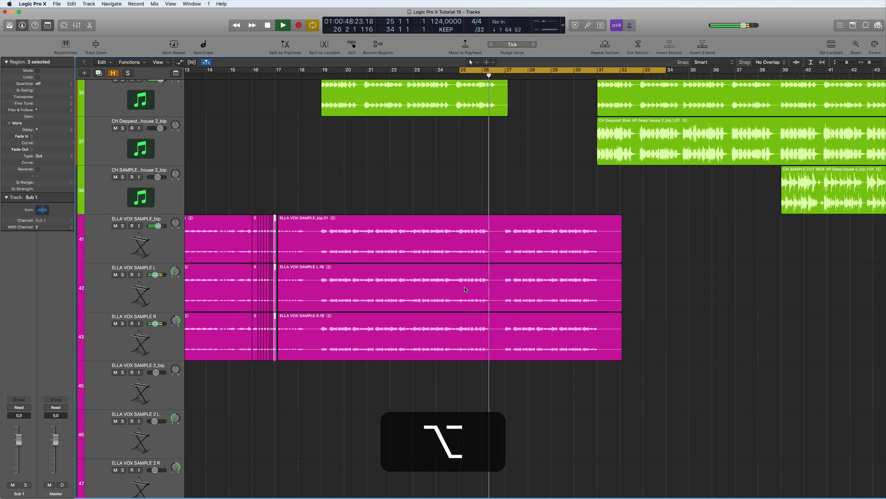
key(alt+space)
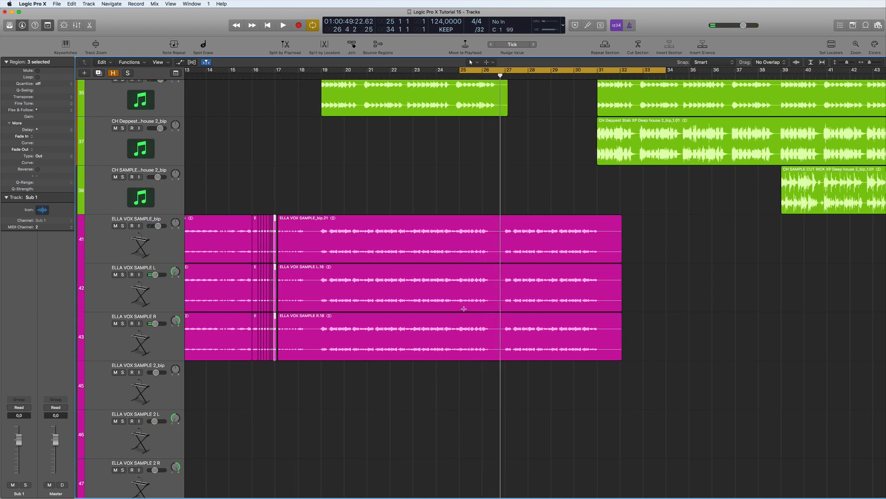
Step: Cut the vocal from just after bar 26 to just before bar 27 out of the long regions on all three vocal tracks
scroll(497, 311, up, 2)
scroll(496, 310, up, 4)
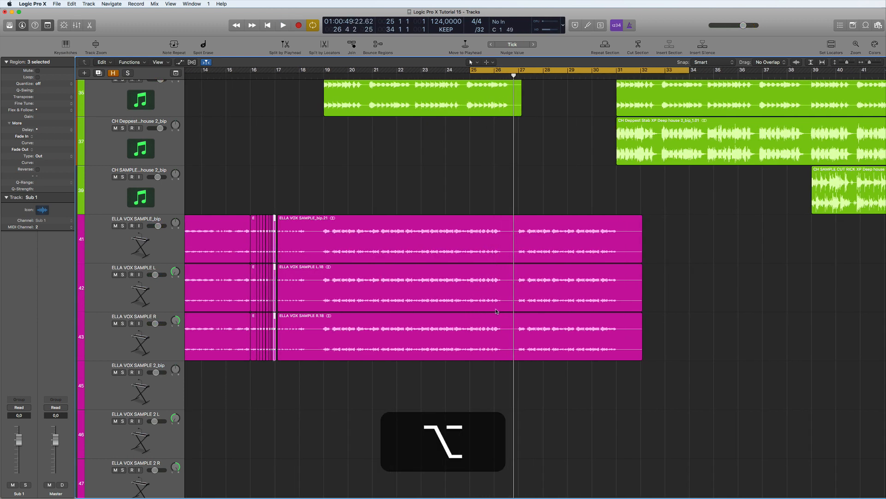
scroll(485, 284, right, 2)
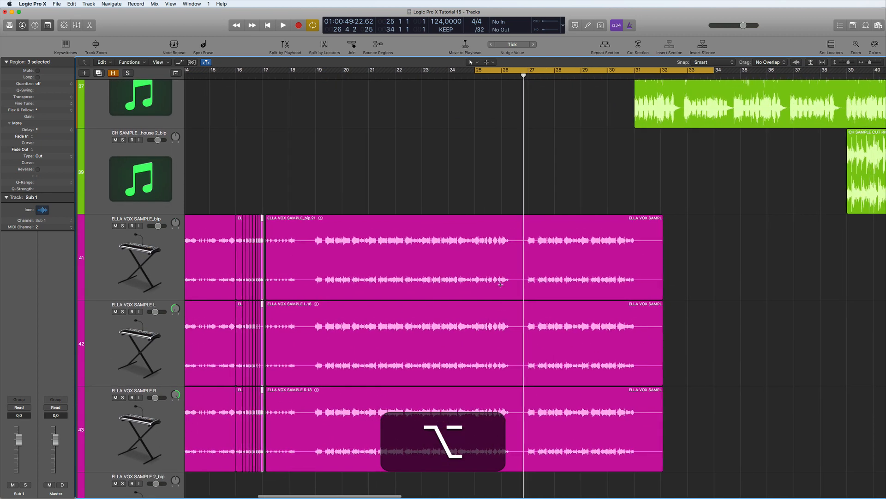
key(space)
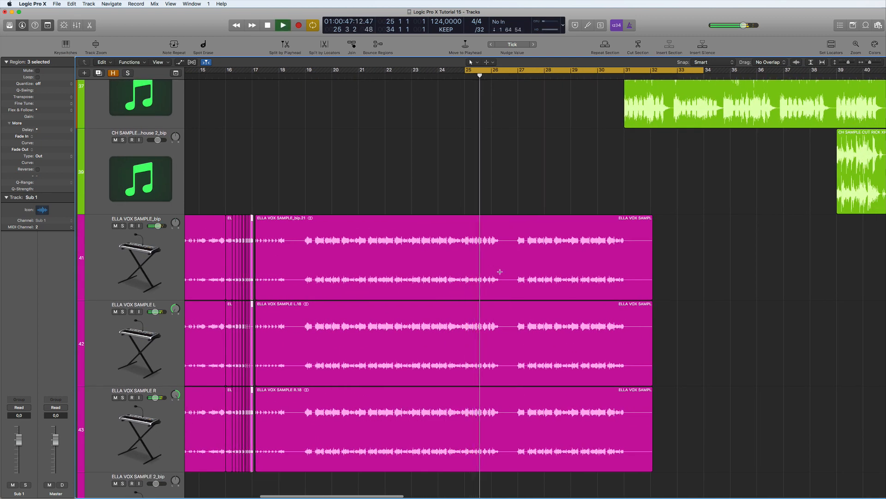
key(space)
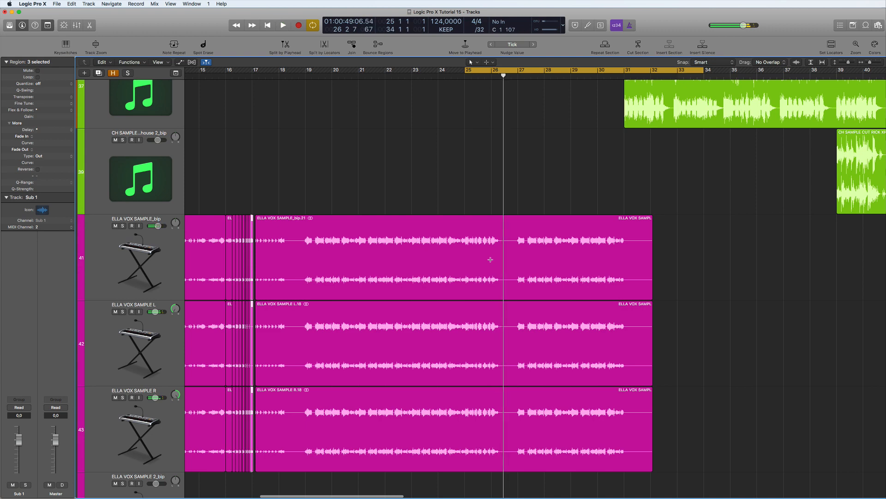
drag(517, 286, 494, 412)
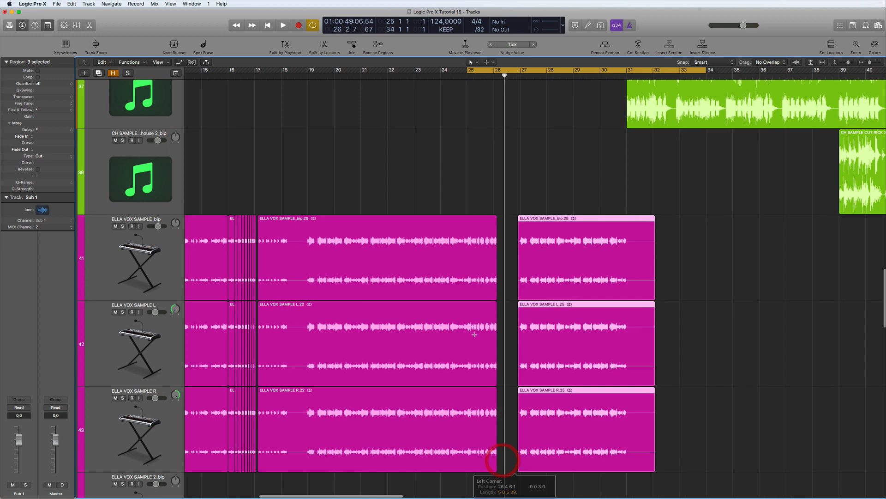
Step: Play back the cycle from bar 25 to check the gap in the vocals before bar 27
scroll(470, 344, left, 1)
scroll(488, 354, up, 3)
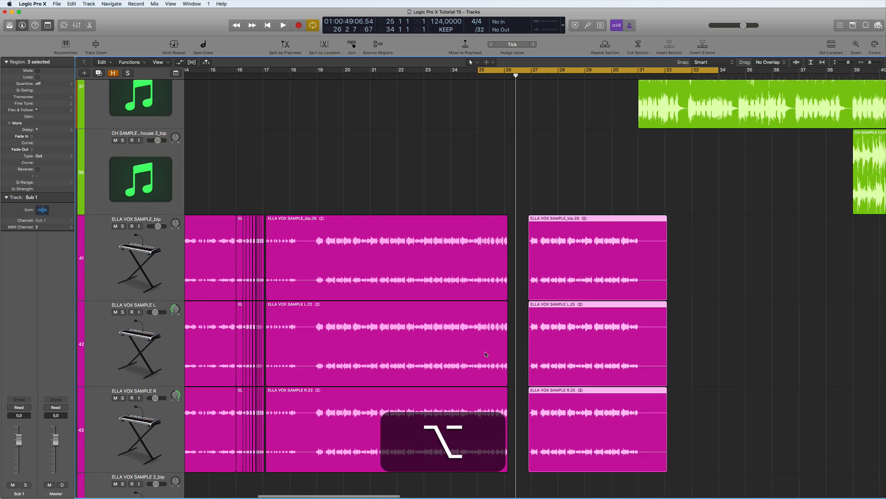
scroll(504, 351, up, 2)
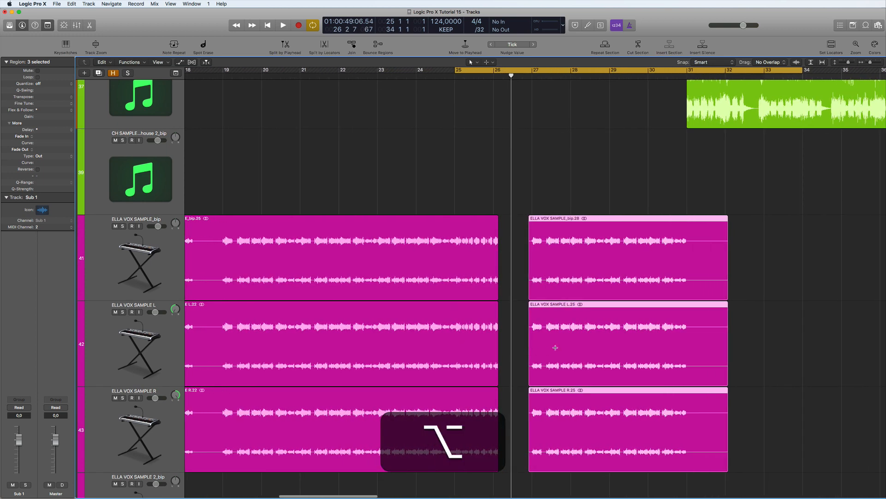
key(space)
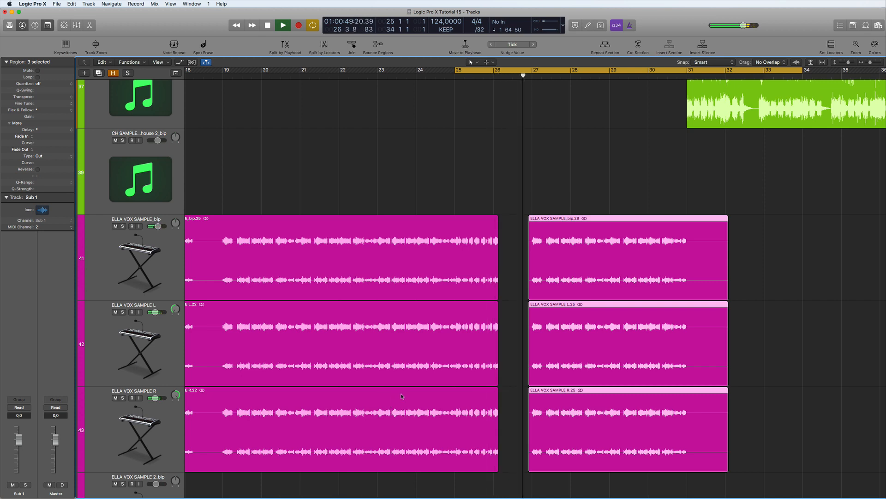
key(space)
Step: Add a fade-out of 259 to the three vocal regions ending just after bar 26 and change its type to Slow Down
key(alt)
scroll(483, 404, left, 1)
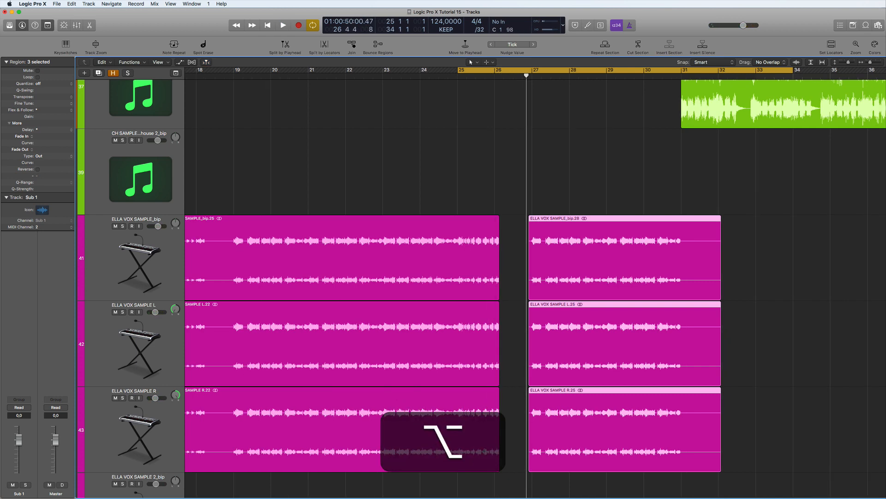
key(alt)
drag(403, 137, 385, 138)
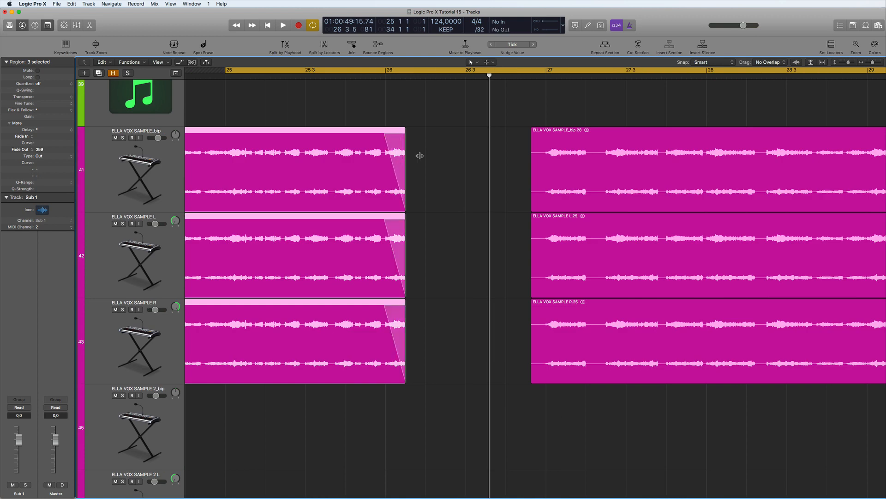
right_click(397, 141)
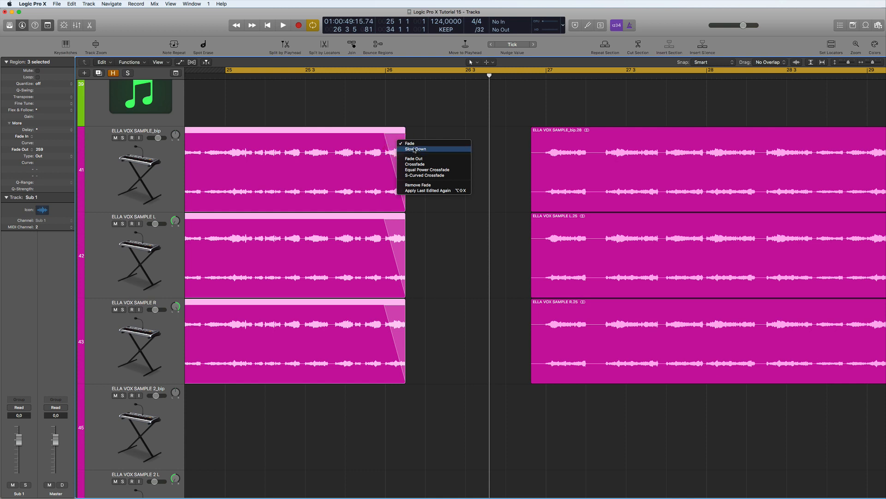
click(414, 149)
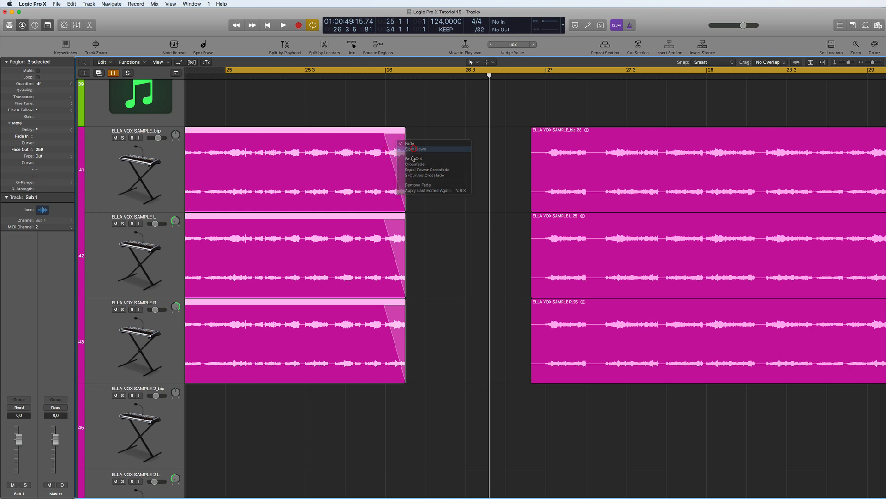
Step: Play back the vocal slow-down effect and the phrase following it
key(space)
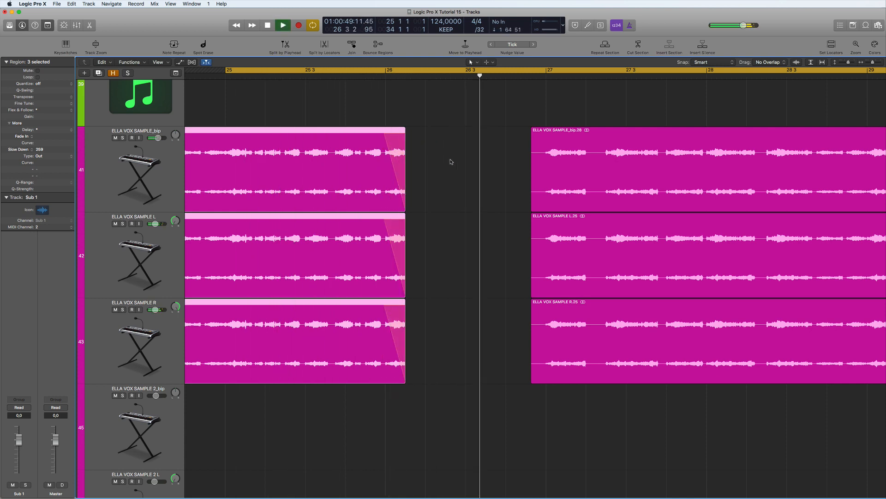
scroll(443, 222, up, 1)
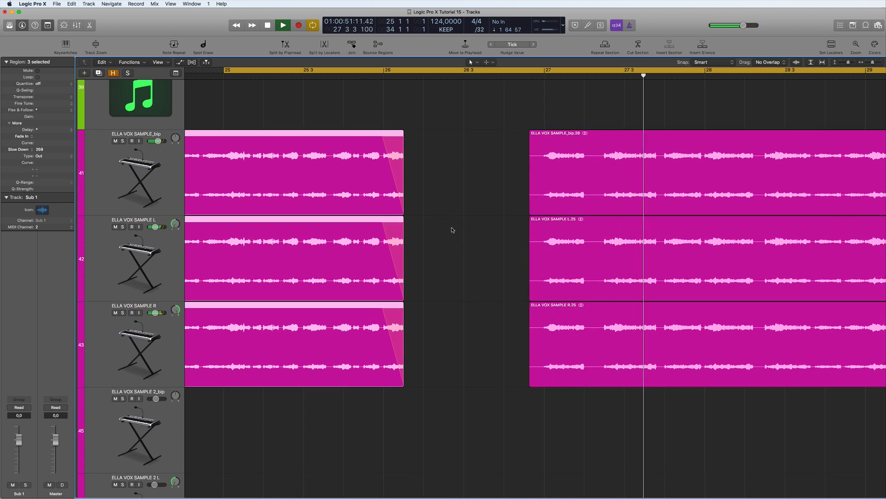
alt+scroll(452, 230, down, 3)
alt+scroll(452, 228, down, 4)
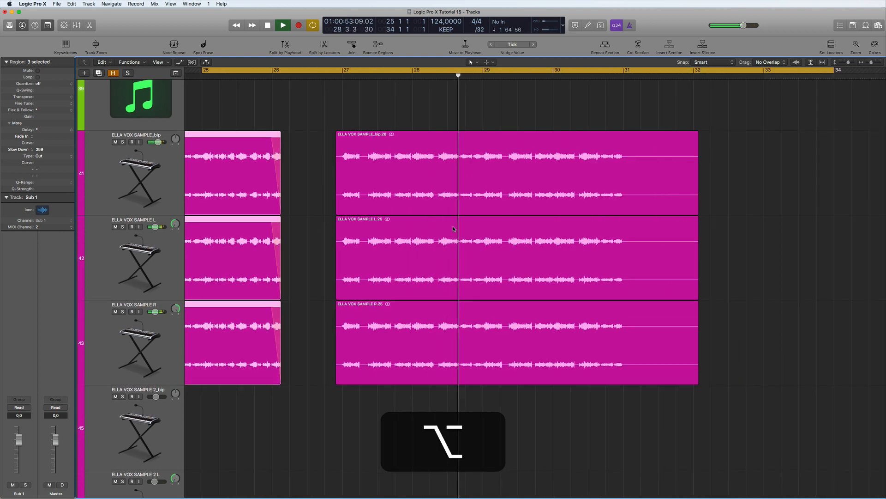
key(space)
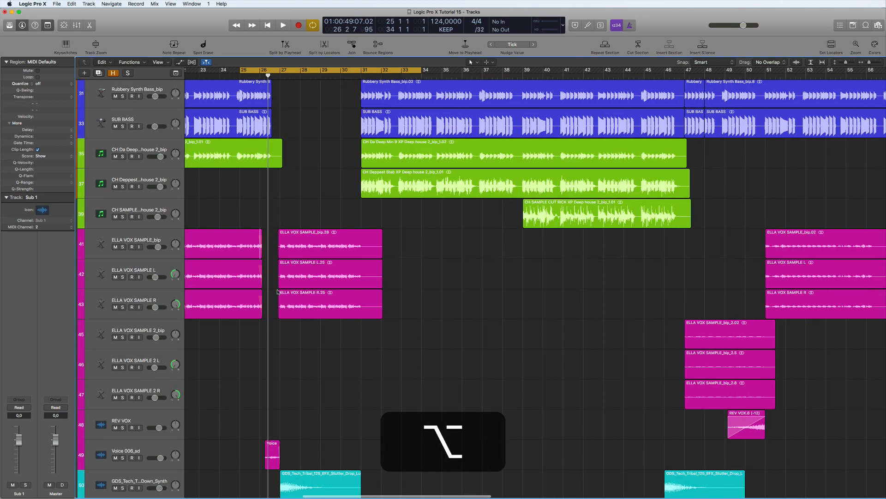
Step: Set the cycle range to bars 54–65 and play back the second vocal section while comparing it with the edited first one
alt+scroll(274, 292, down, 3)
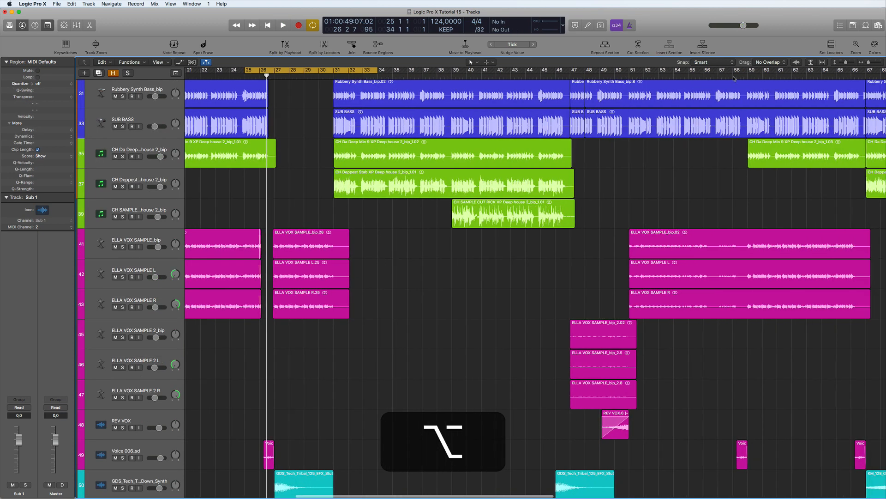
drag(675, 70, 835, 70)
key(space)
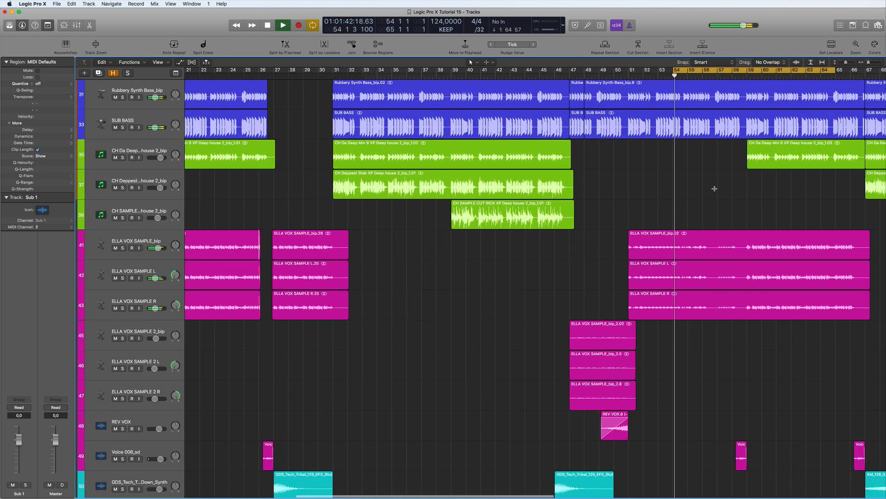
key(alt)
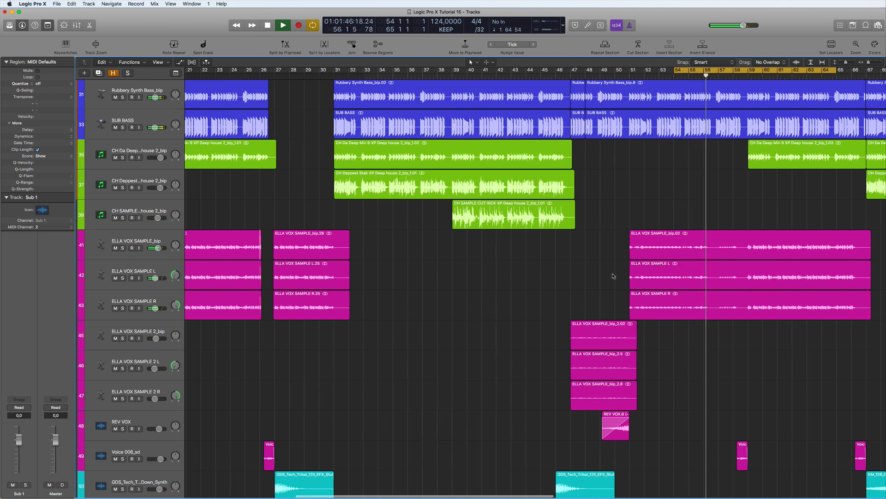
scroll(441, 273, left, 1)
scroll(415, 287, down, 1)
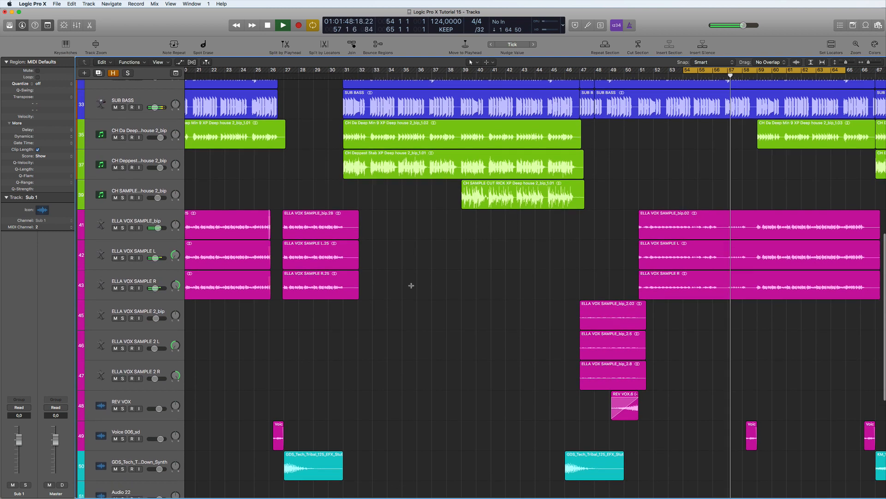
scroll(402, 284, left, 11)
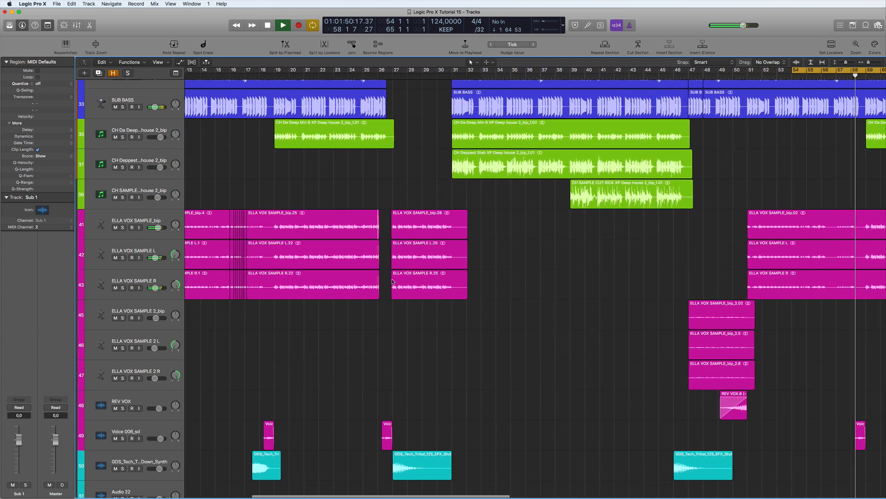
Step: Set the cycle range to bars 15–30 and play back the edited first vocal section
drag(226, 71, 448, 86)
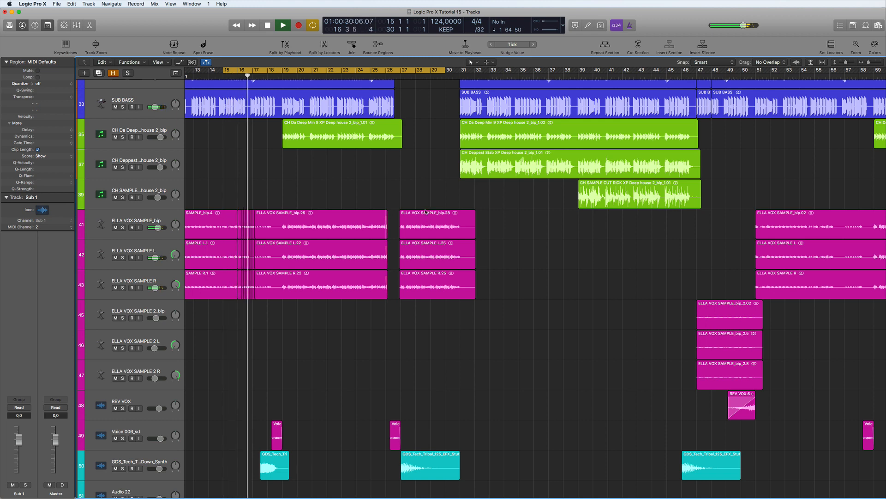
scroll(503, 234, down, 5)
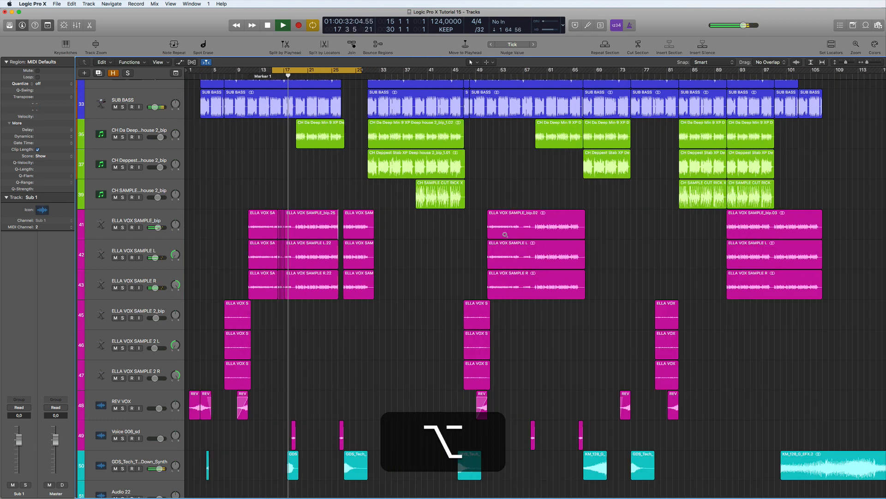
scroll(504, 235, down, 4)
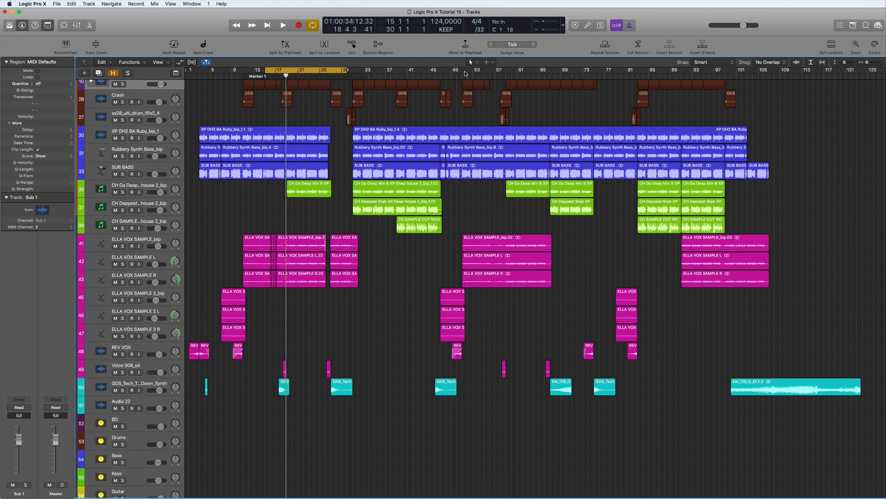
Step: Set the cycle range to bars 75–87 and play back the breakdown containing the third group of ELLA VOX SAMPLE 2 layers
drag(486, 74, 703, 78)
scroll(627, 229, up, 4)
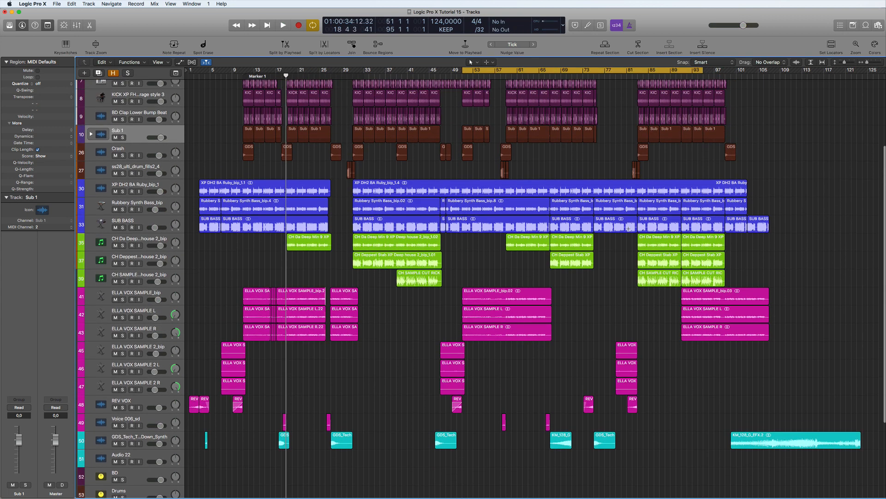
drag(601, 72, 659, 73)
key(space)
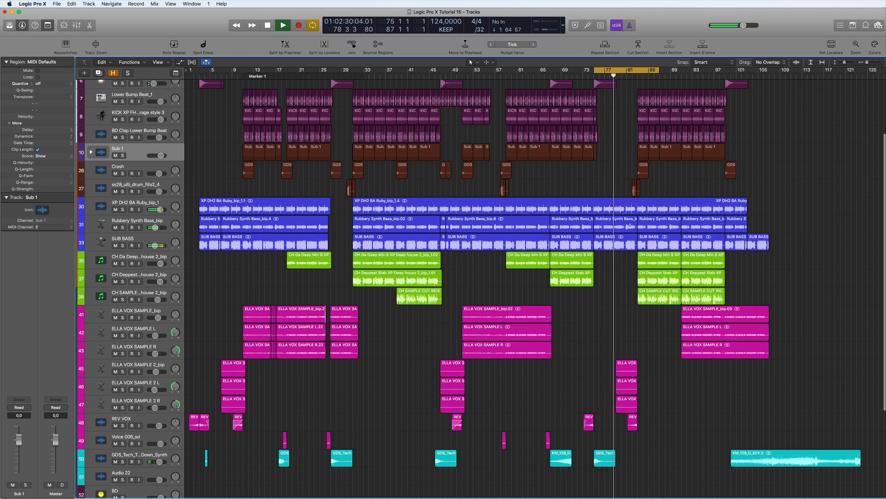
scroll(630, 225, up, 1)
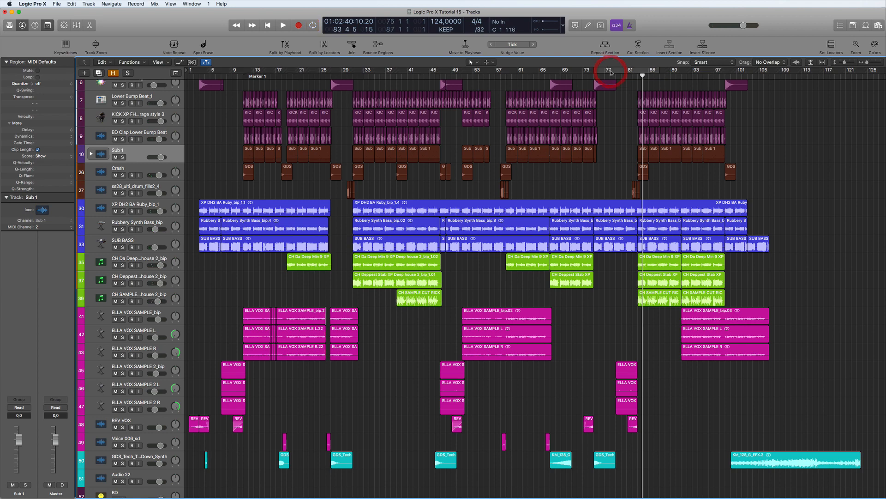
scroll(598, 193, up, 8)
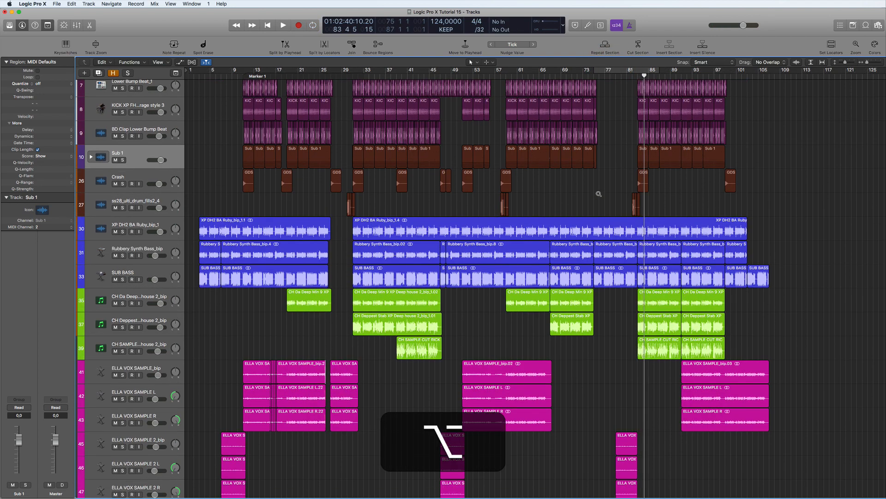
scroll(598, 193, left, 5)
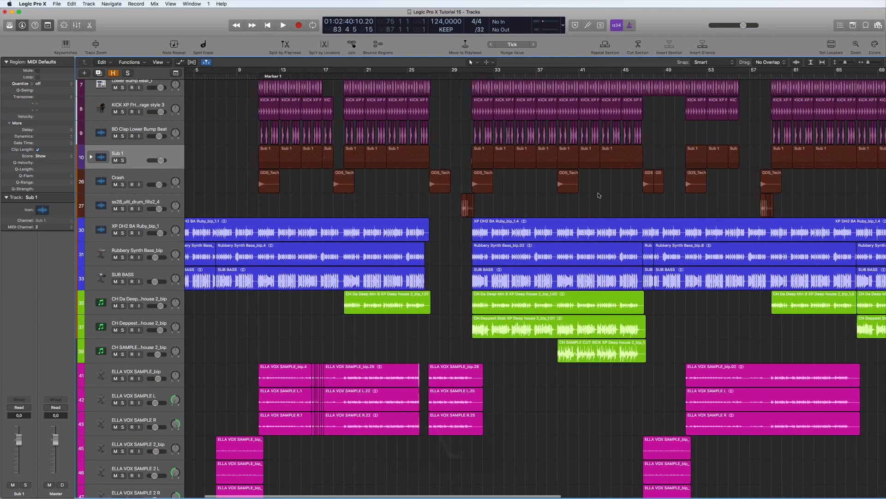
scroll(599, 194, down, 3)
scroll(599, 194, down, 8)
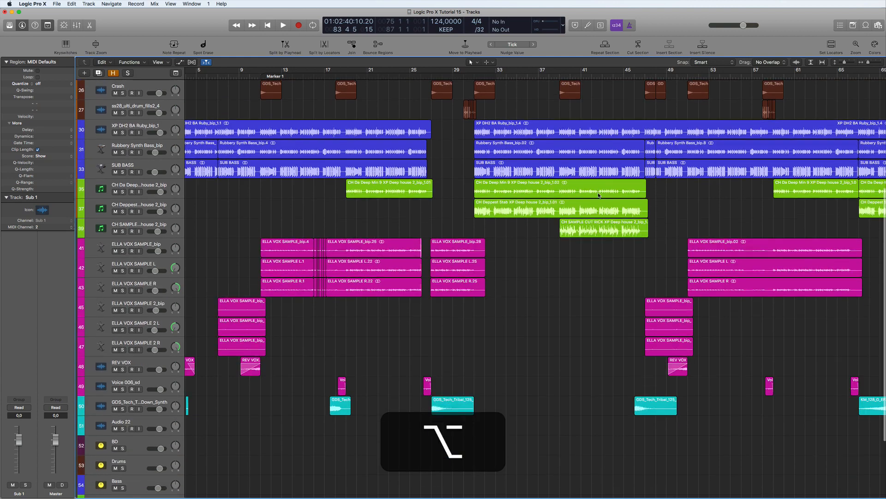
scroll(599, 195, down, 2)
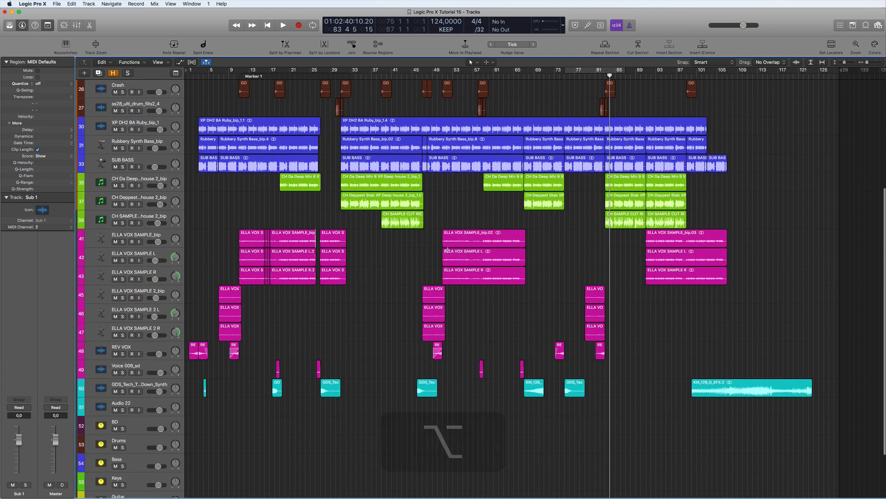